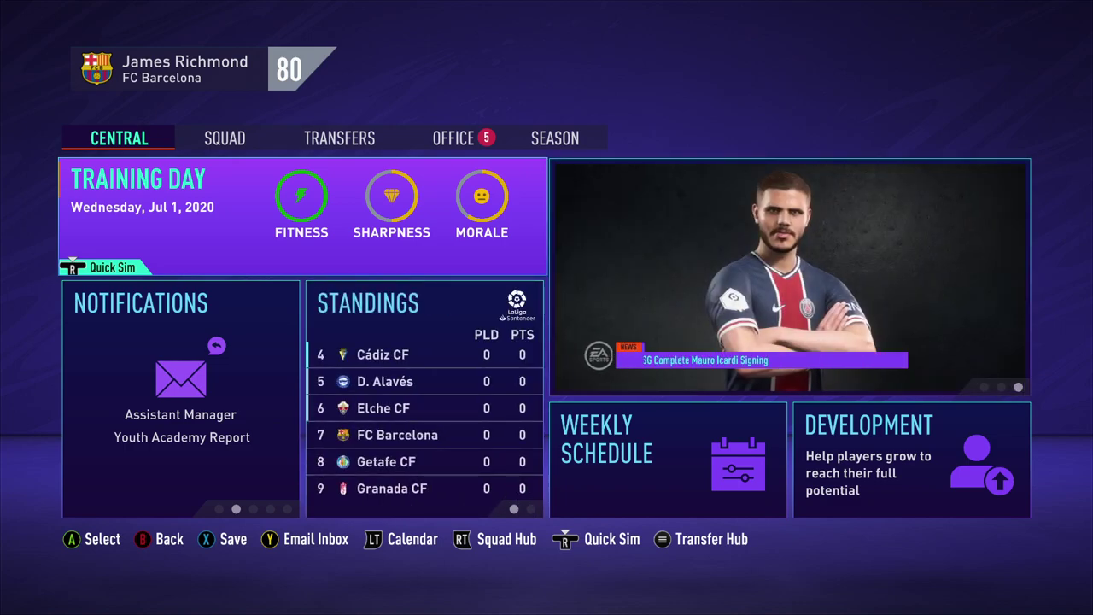
- Open the Squad Hub and look through the FC Barcelona status list down to the central midfielders
{"action": "key", "text": "Up"}
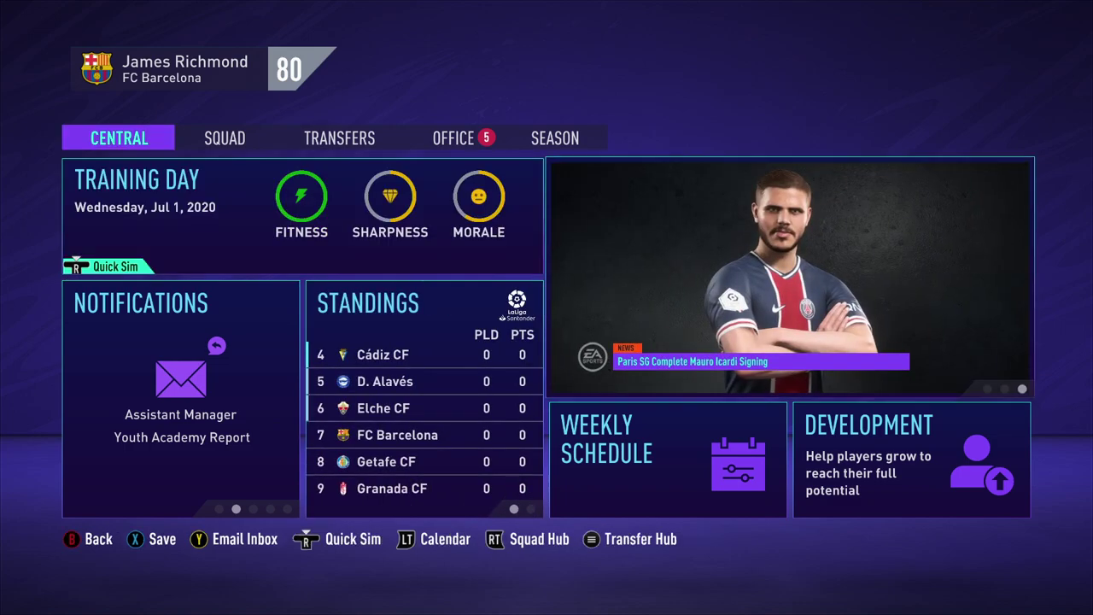
{"action": "key", "text": "Right"}
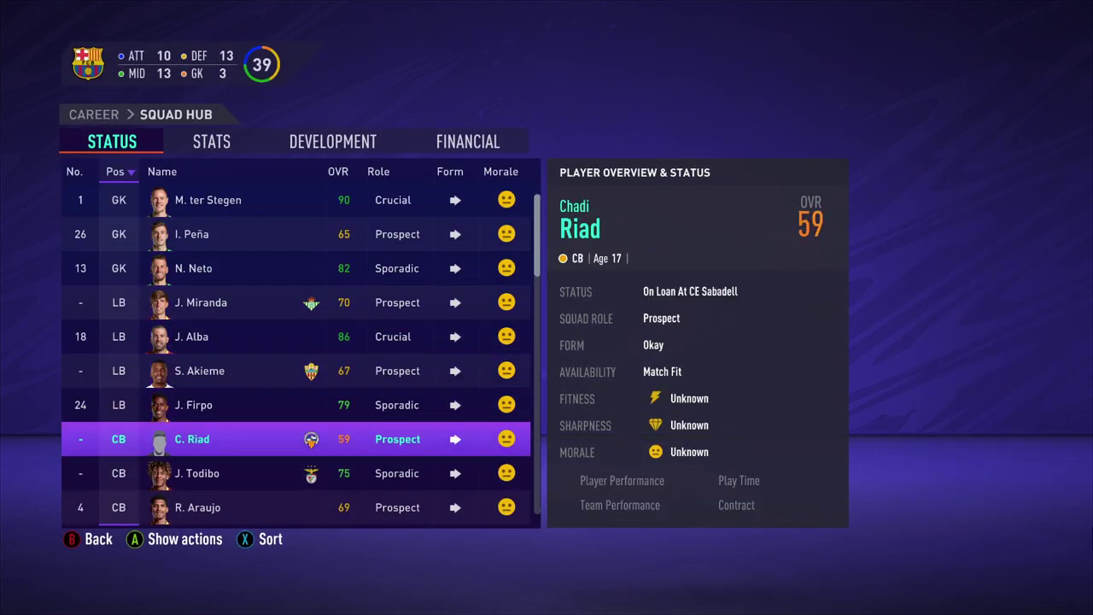
{"action": "key", "text": "Down"}
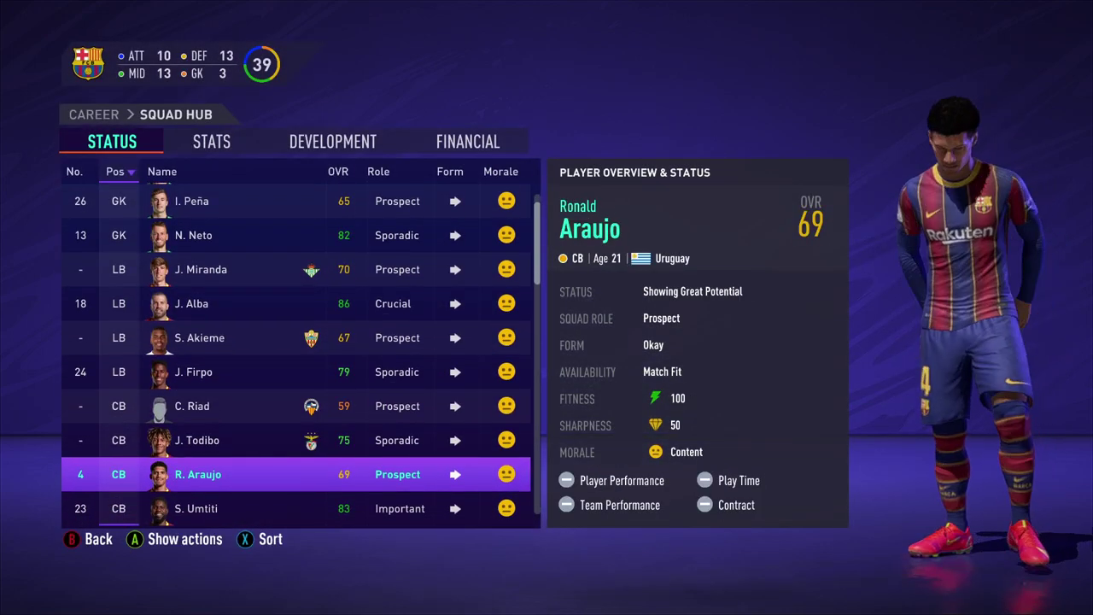
{"action": "key", "text": "Down"}
{"action": "key", "text": "Down"}
{"action": "key", "text": "Down"}
{"action": "key", "text": "Down"}
{"action": "key", "text": "Down"}
{"action": "key", "text": "Down"}
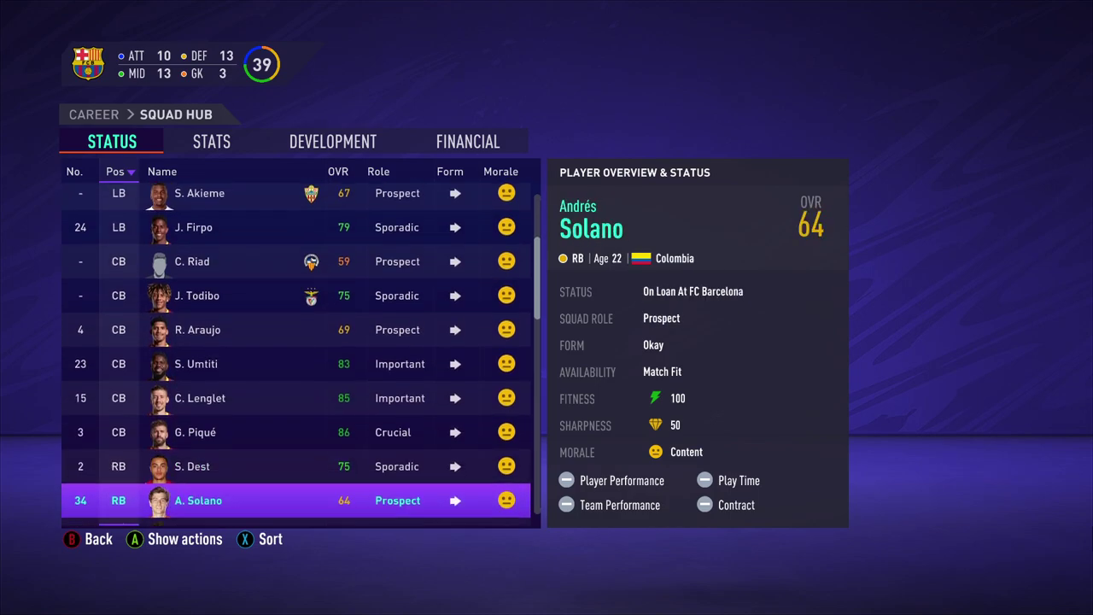
{"action": "key", "text": "Down"}
{"action": "key", "text": "Down"}
{"action": "key", "text": "Down"}
{"action": "key", "text": "Down"}
{"action": "key", "text": "Down"}
{"action": "key", "text": "Down"}
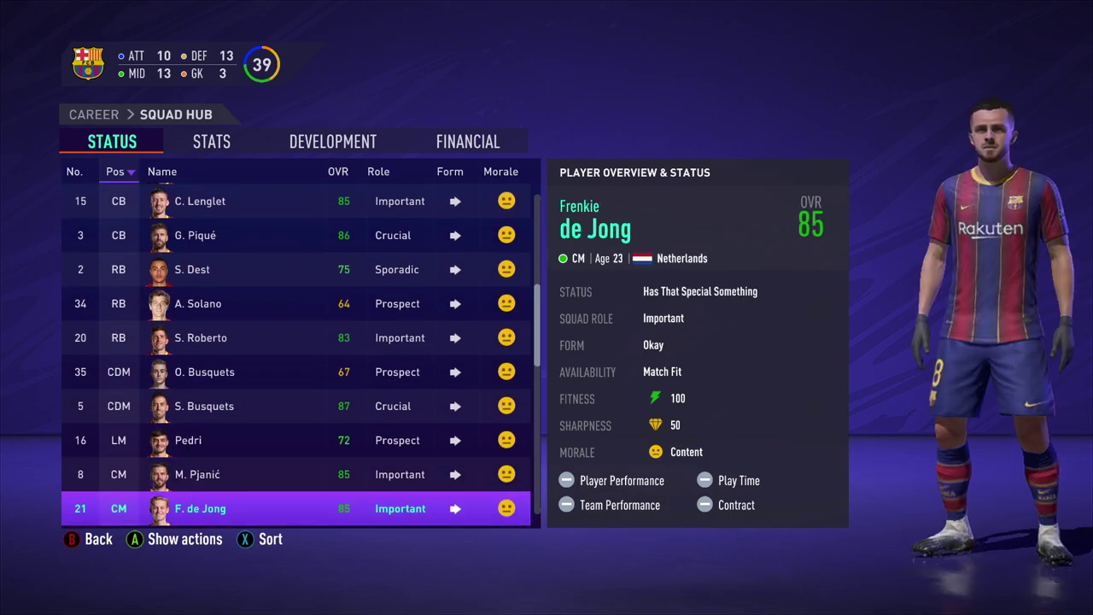
{"action": "key", "text": "Down"}
{"action": "key", "text": "Down"}
{"action": "key", "text": "Up"}
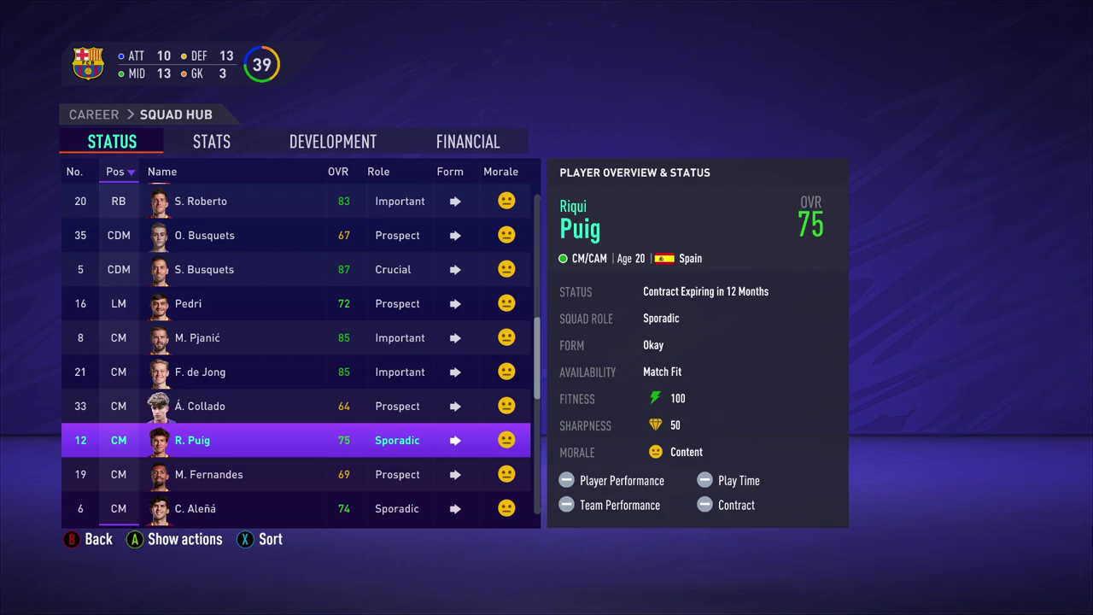
{"action": "key", "text": "Down"}
{"action": "key", "text": "Down"}
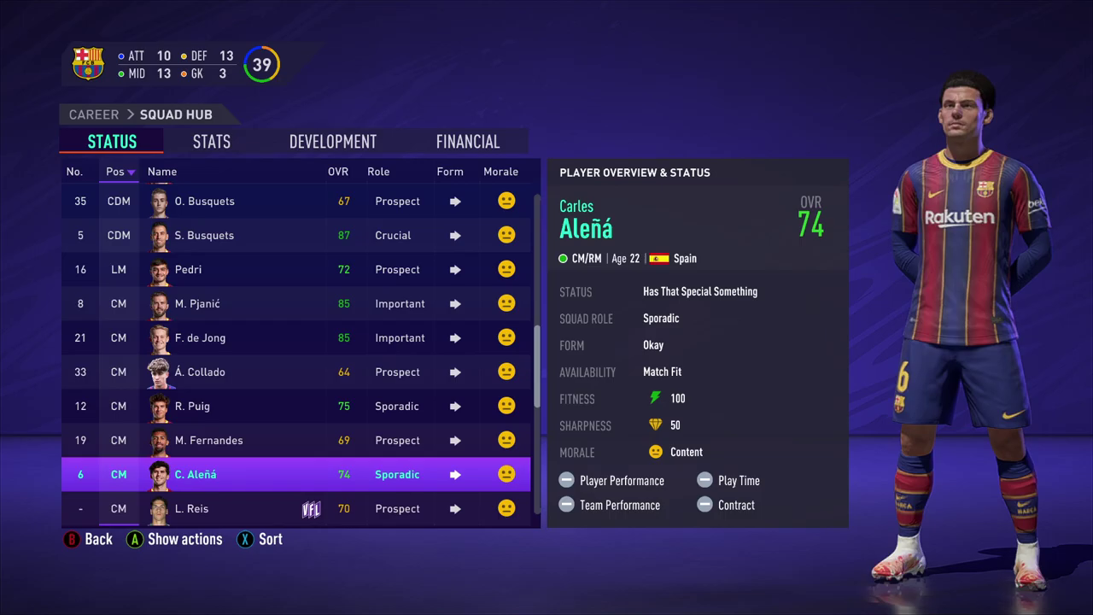
- Switch to the browser, look through the recent posts on Aranaktu's Patreon page, and open the complete list of posts
{"action": "key", "text": "alt+Tab"}
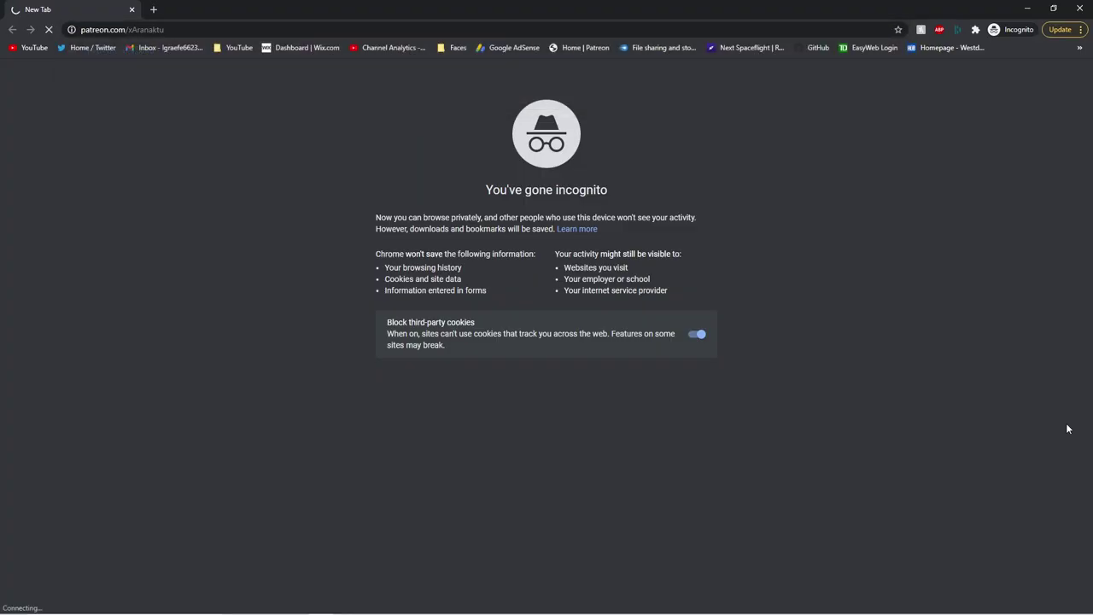
{"action": "scroll", "coordinate": [778, 338], "scroll_direction": "down", "scroll_amount": 3}
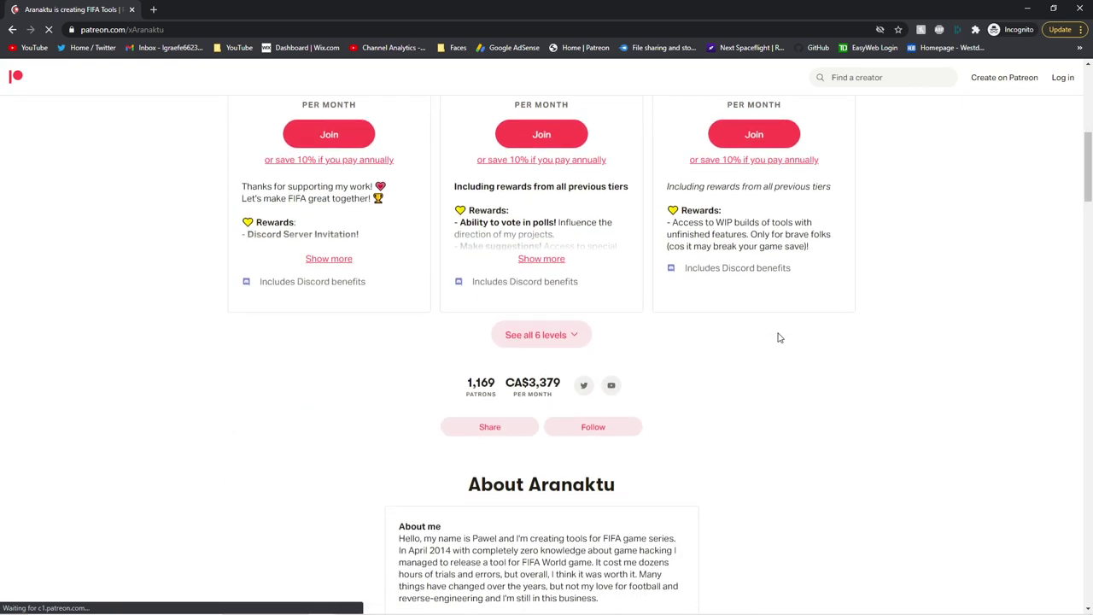
{"action": "scroll", "coordinate": [778, 338], "scroll_direction": "down", "scroll_amount": 9}
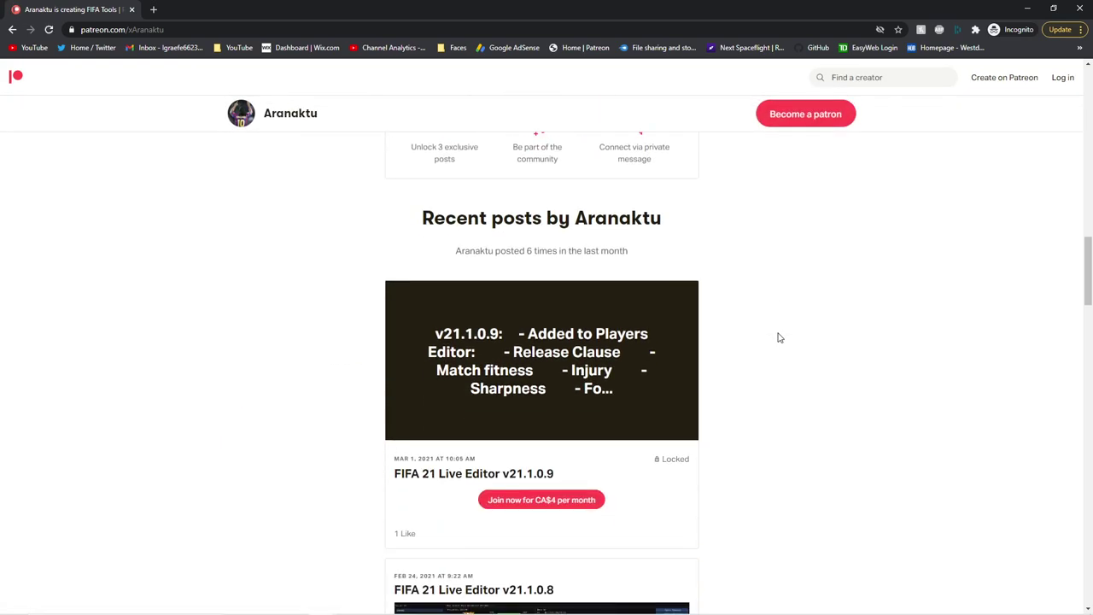
{"action": "scroll", "coordinate": [778, 338], "scroll_direction": "down", "scroll_amount": 2}
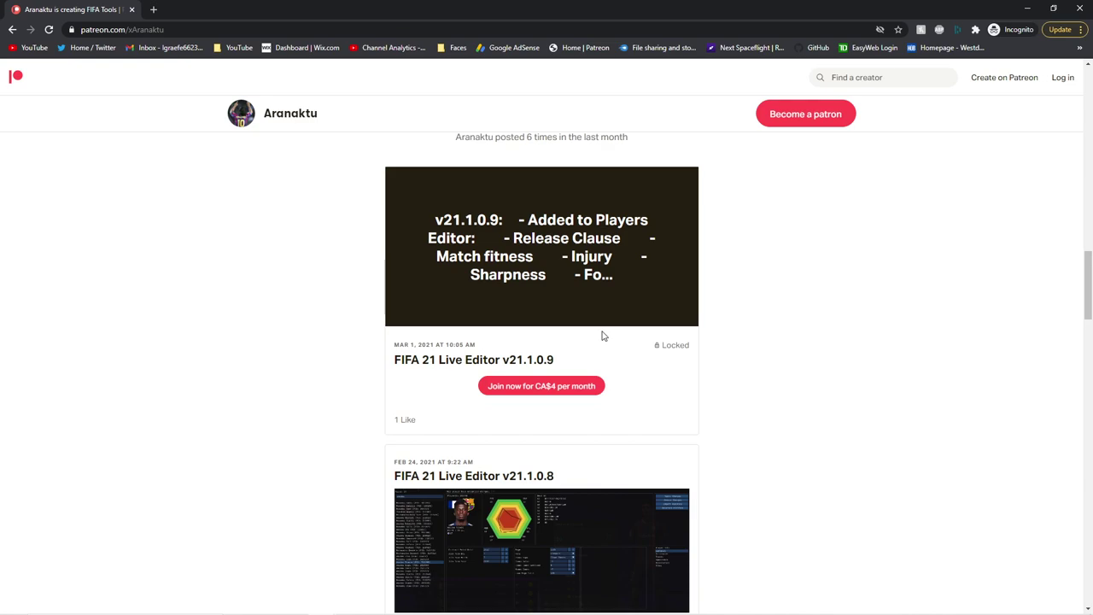
{"action": "scroll", "coordinate": [602, 336], "scroll_direction": "down", "scroll_amount": 3}
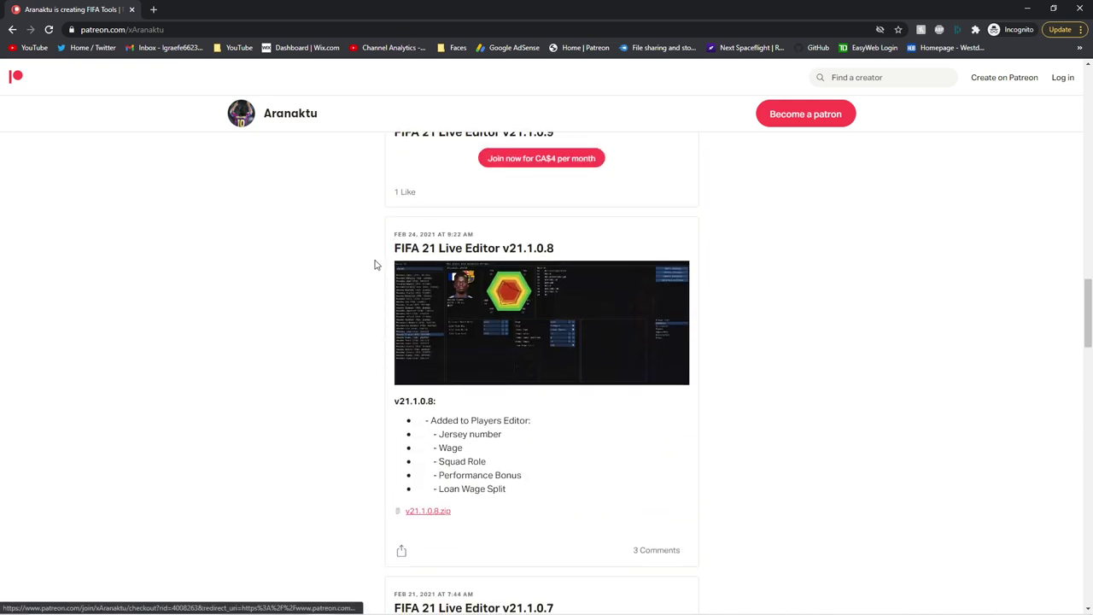
{"action": "scroll", "coordinate": [433, 274], "scroll_direction": "down", "scroll_amount": 9}
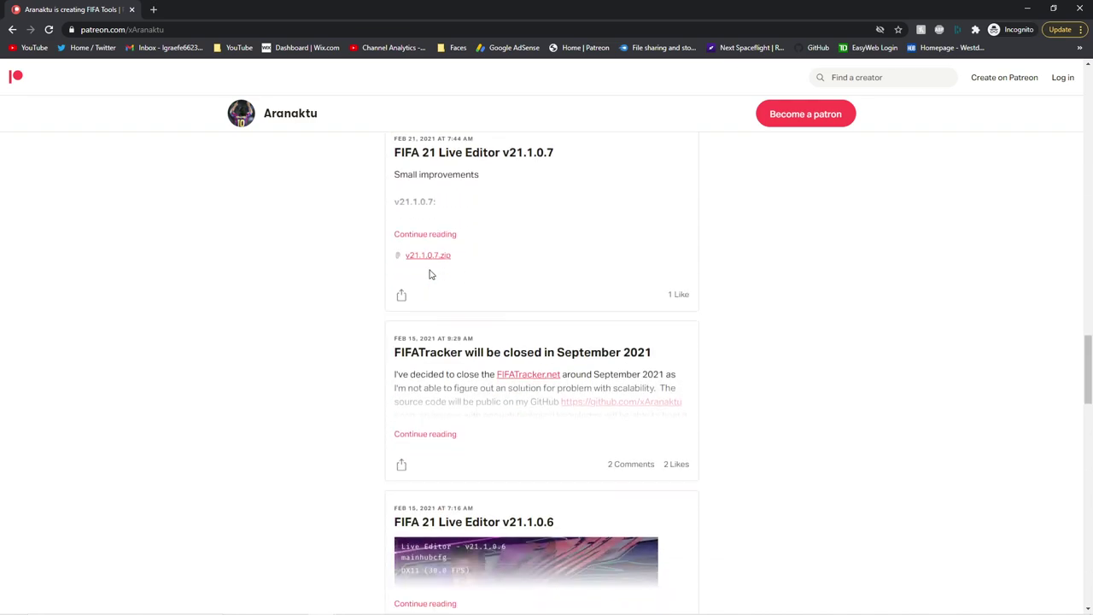
{"action": "scroll", "coordinate": [430, 274], "scroll_direction": "down", "scroll_amount": 10}
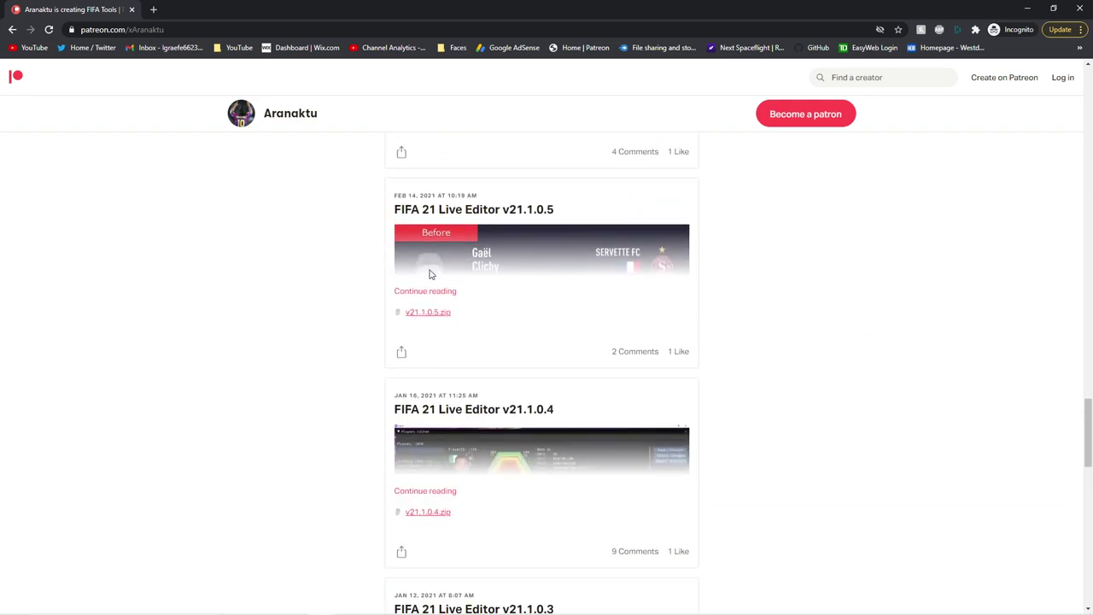
{"action": "scroll", "coordinate": [430, 275], "scroll_direction": "down", "scroll_amount": 7}
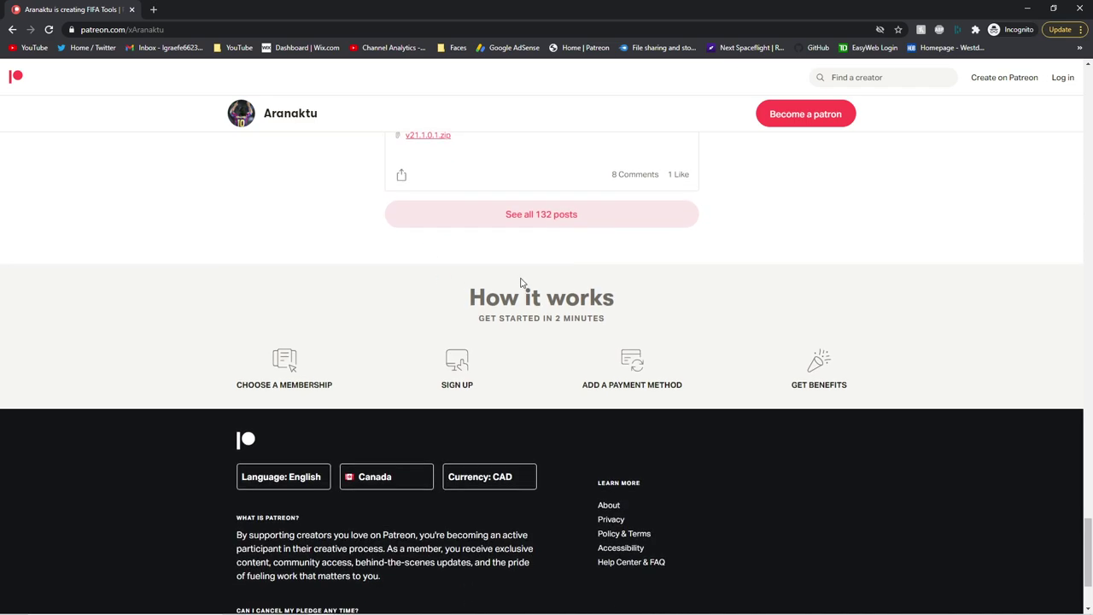
{"action": "left_click", "coordinate": [516, 221]}
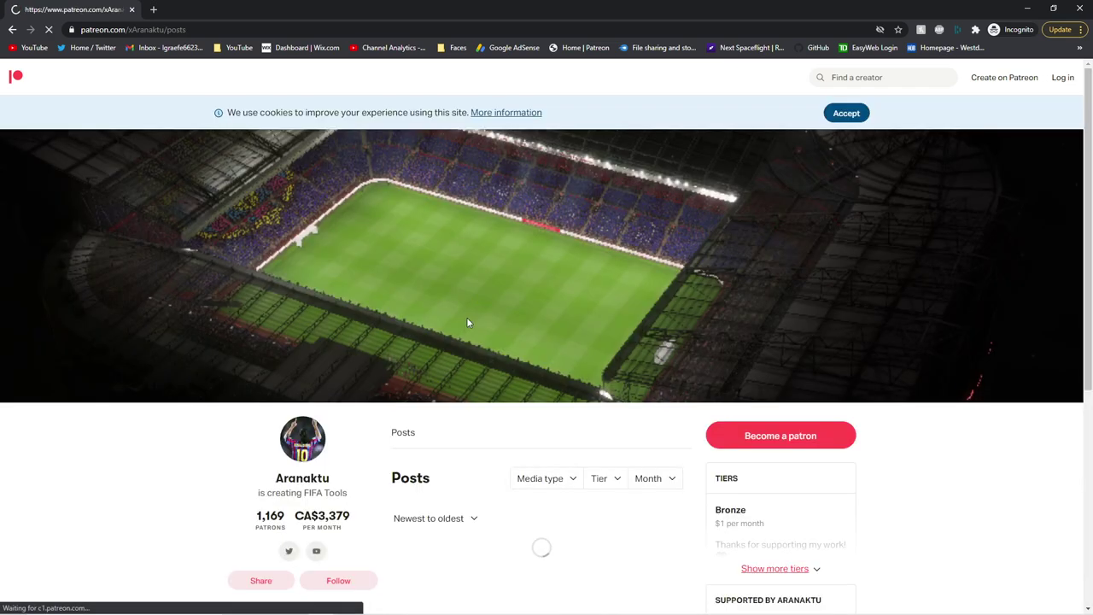
- Find and open the FIFA 21 Cheat Table v21.1.1.8 post and look through it
{"action": "scroll", "coordinate": [462, 342], "scroll_direction": "down", "scroll_amount": 5}
{"action": "left_click", "coordinate": [432, 327]}
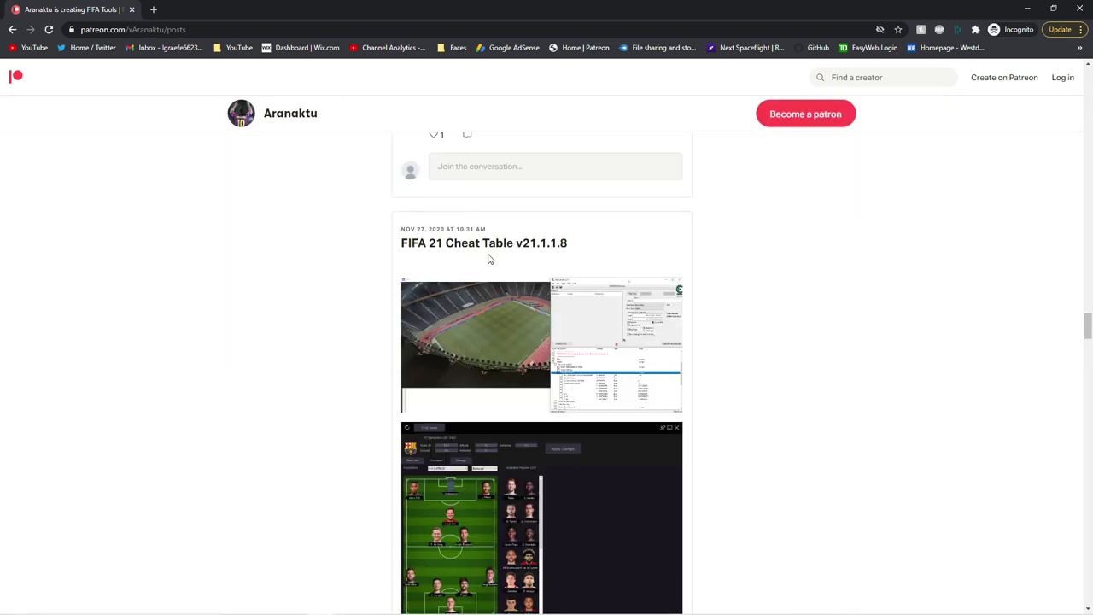
{"action": "left_click", "coordinate": [491, 246]}
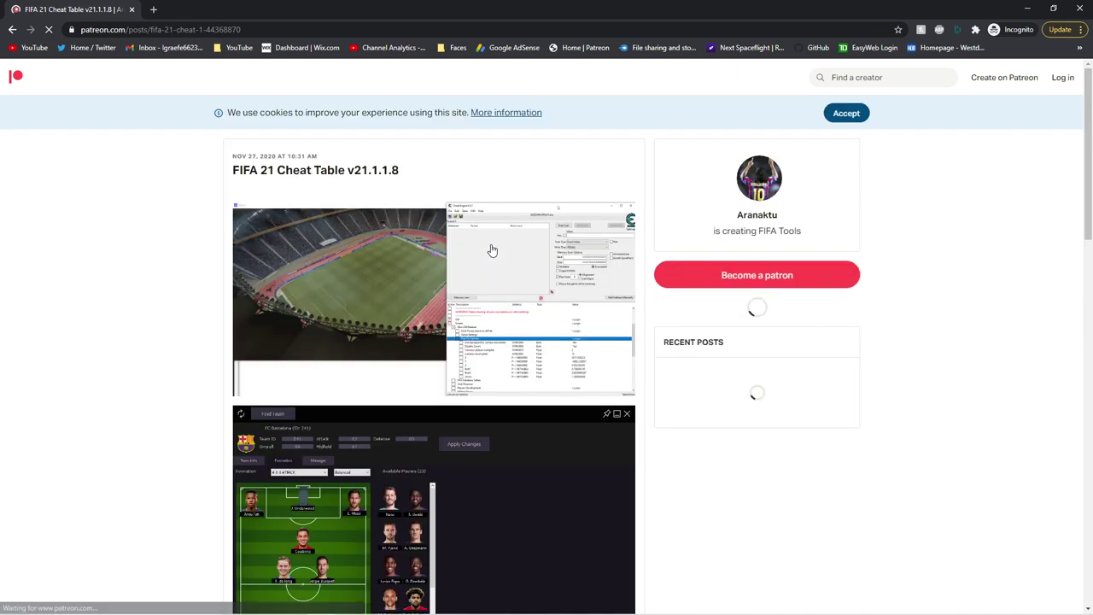
{"action": "scroll", "coordinate": [520, 257], "scroll_direction": "down", "scroll_amount": 15}
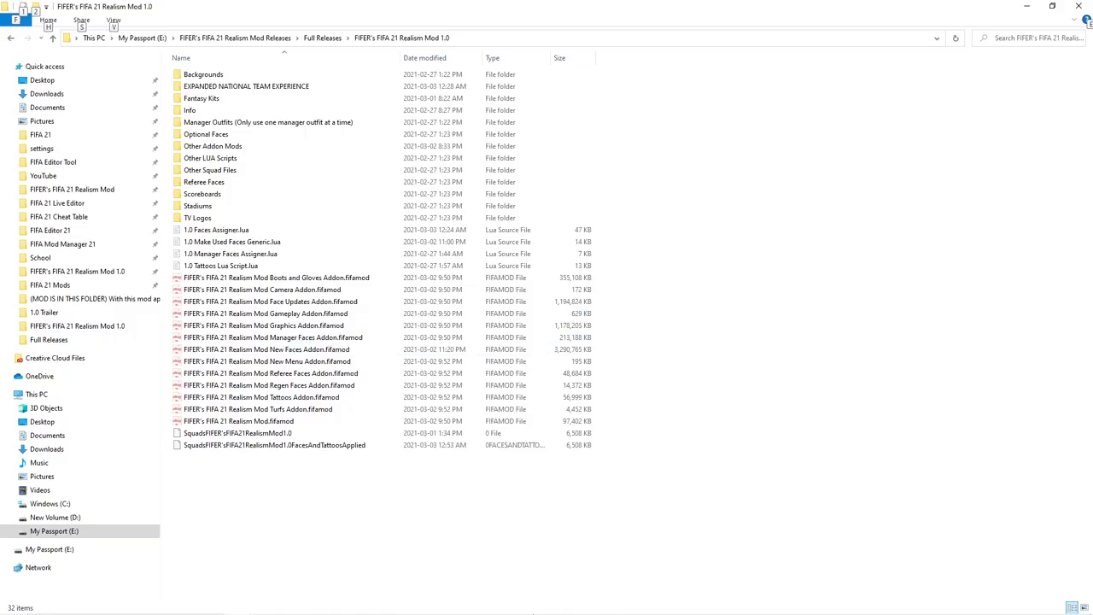
- Search Windows for Cheat Engine and launch it
{"action": "mouse_move", "coordinate": [533, 613]}
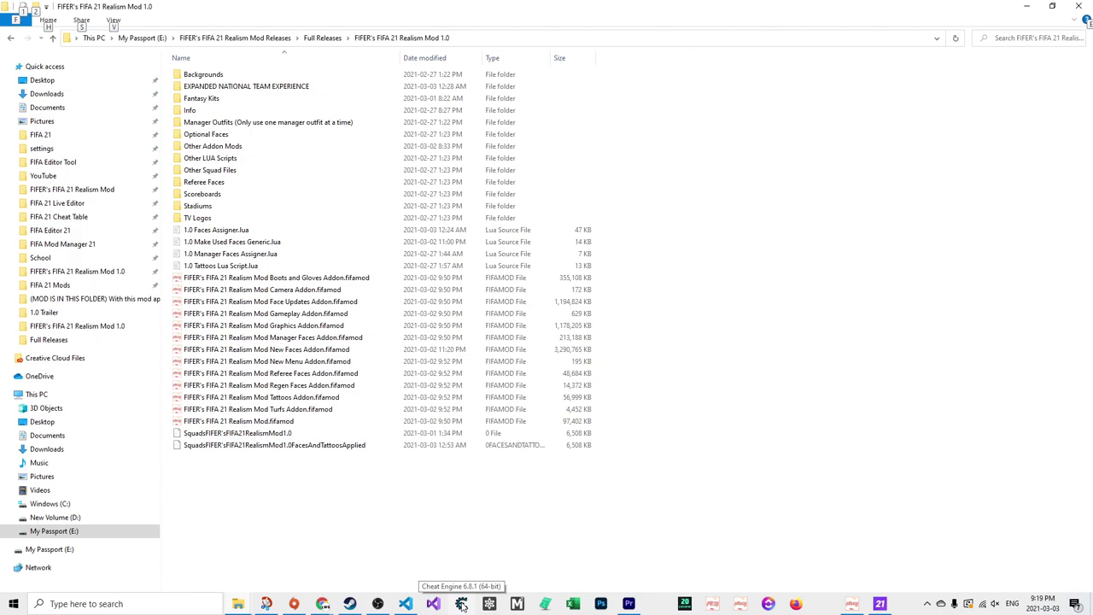
{"action": "left_click", "coordinate": [120, 604]}
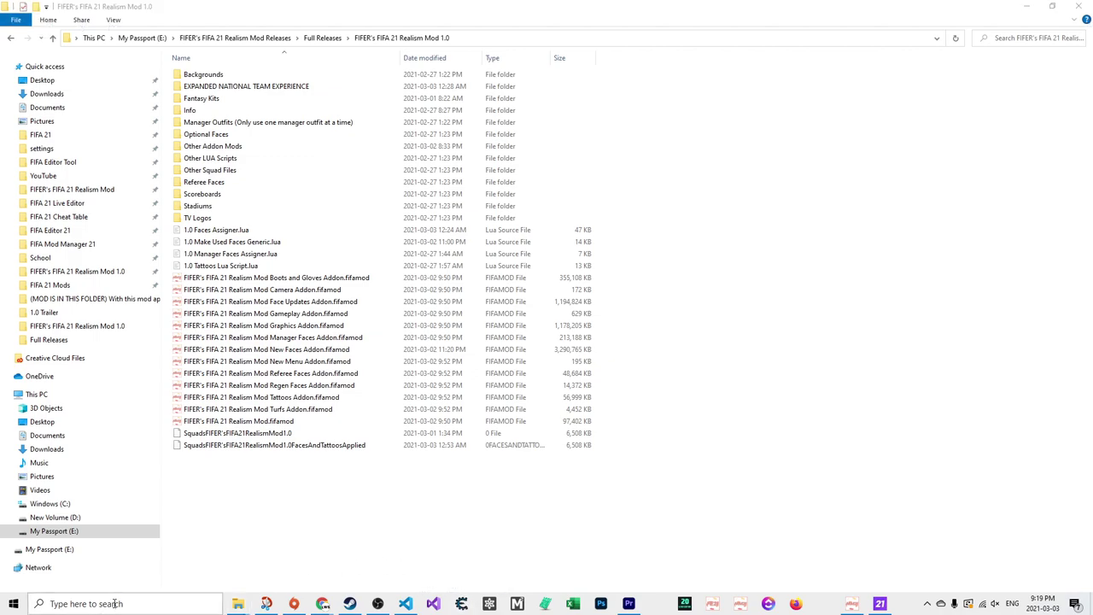
{"action": "type", "text": "CHEAT ENGINE"}
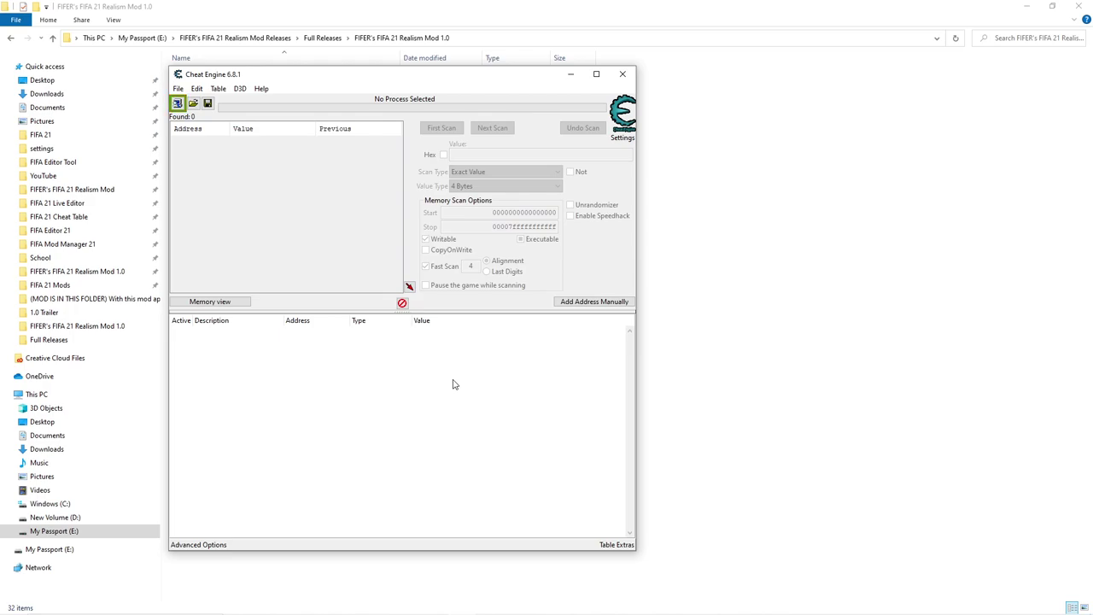
- Switch to FIFA 21 to check the career's squad screen, and return to File Explorer
{"action": "key", "text": "alt+Tab"}
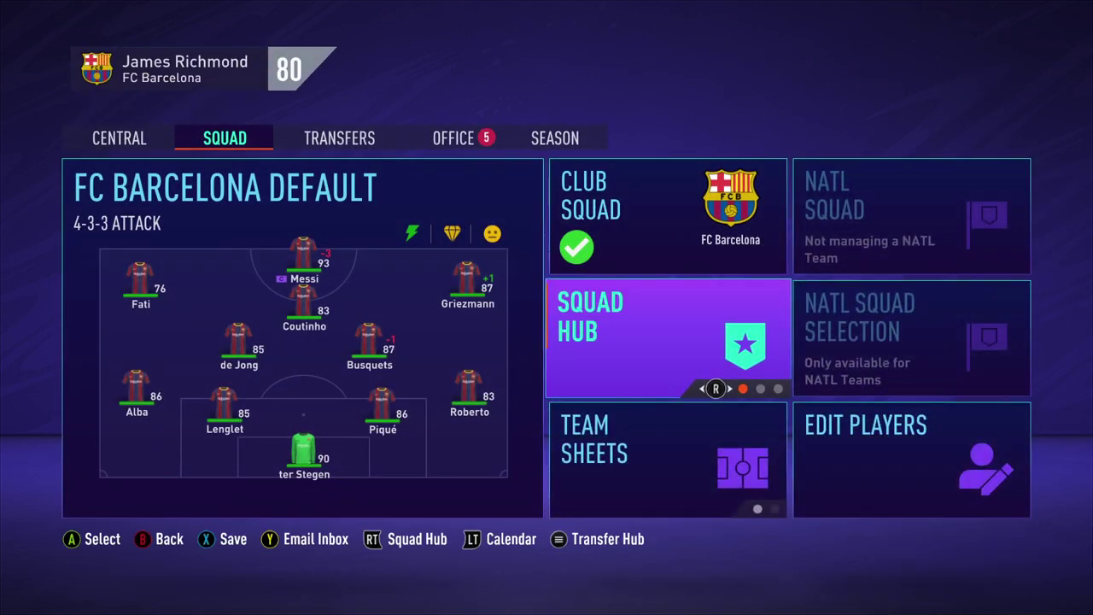
{"action": "key", "text": "alt+Tab"}
{"action": "key", "text": "alt+Tab"}
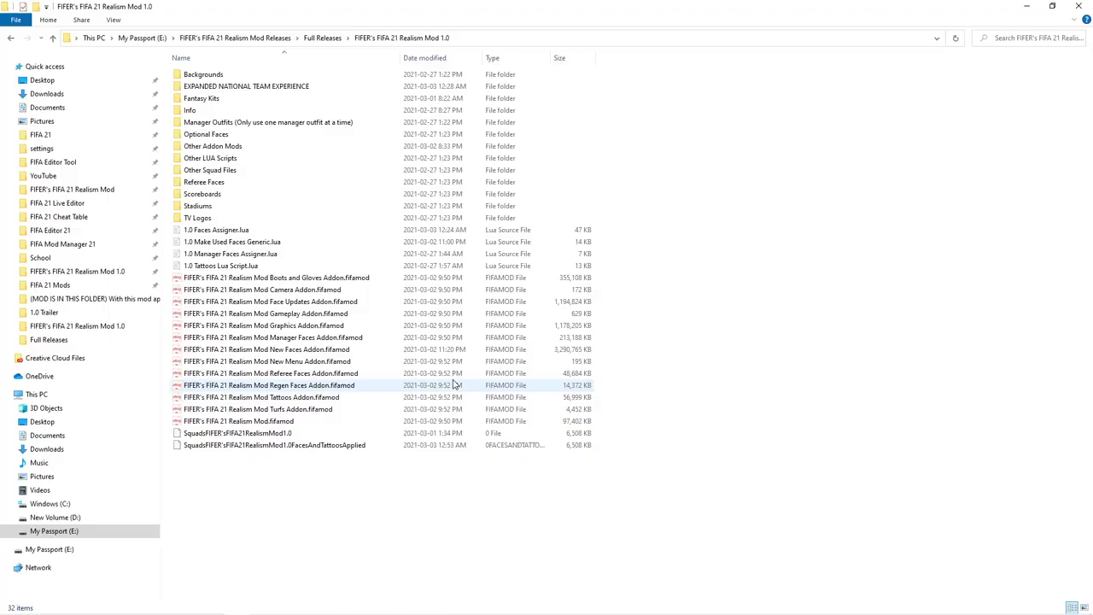
- Load FIFA21.CETRAINER from the FIFA 21 Cheat Table folder into Cheat Engine and bring FIFA 21 to the front so the table attaches
{"action": "left_click", "coordinate": [106, 218]}
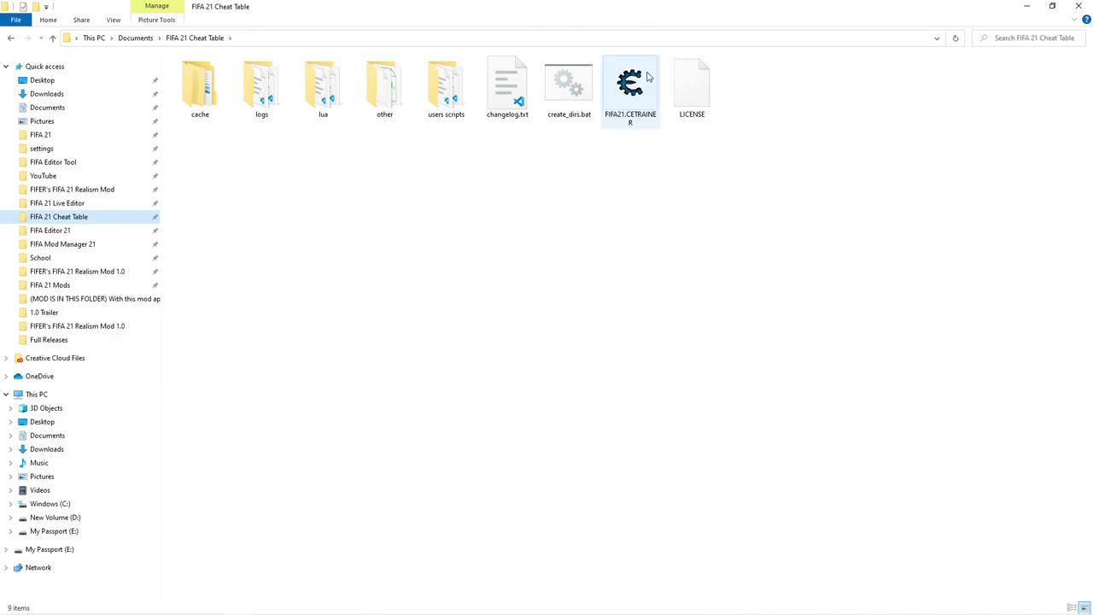
{"action": "left_click", "coordinate": [629, 125]}
{"action": "left_click_drag", "start_coordinate": [627, 123], "coordinate": [402, 407]}
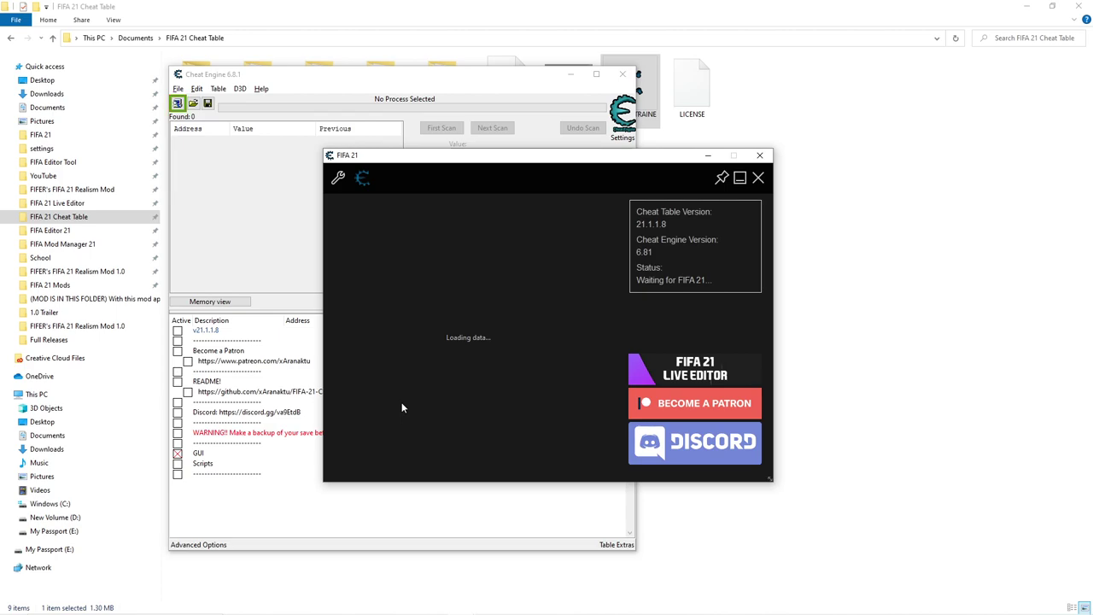
{"action": "key", "text": "alt+Tab"}
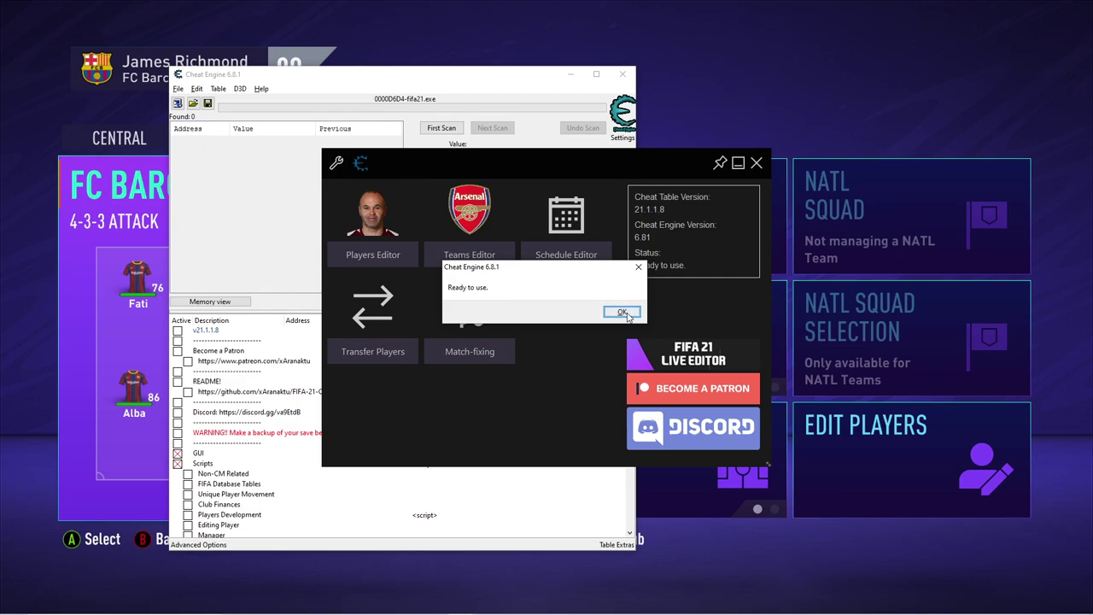
{"action": "left_click", "coordinate": [624, 313]}
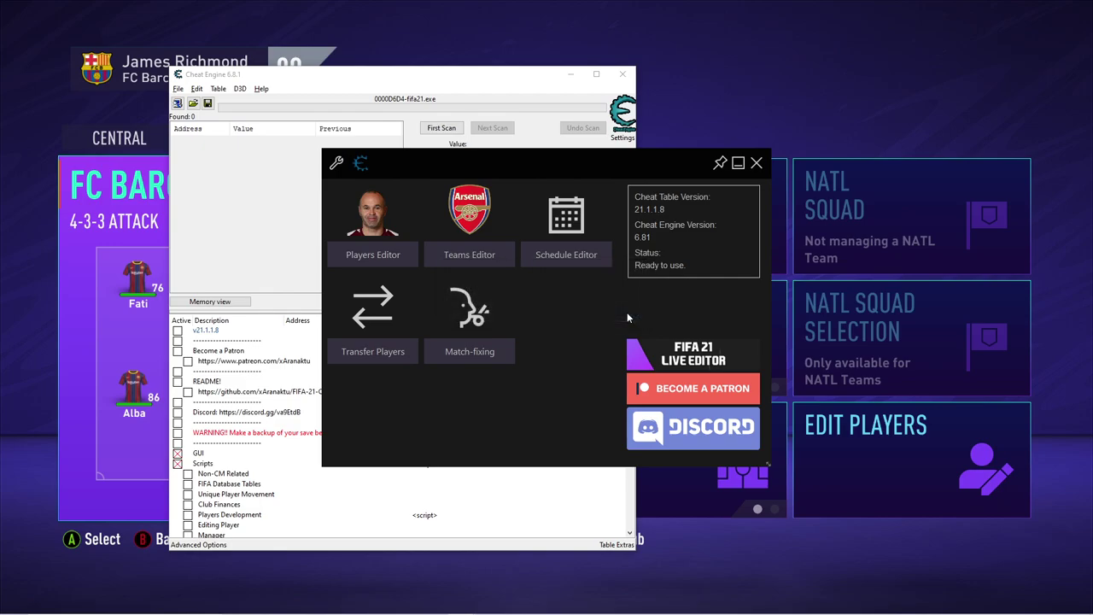
- Open Cheat Engine's Memory Viewer and launch the Lua Engine from it
{"action": "left_click", "coordinate": [205, 303]}
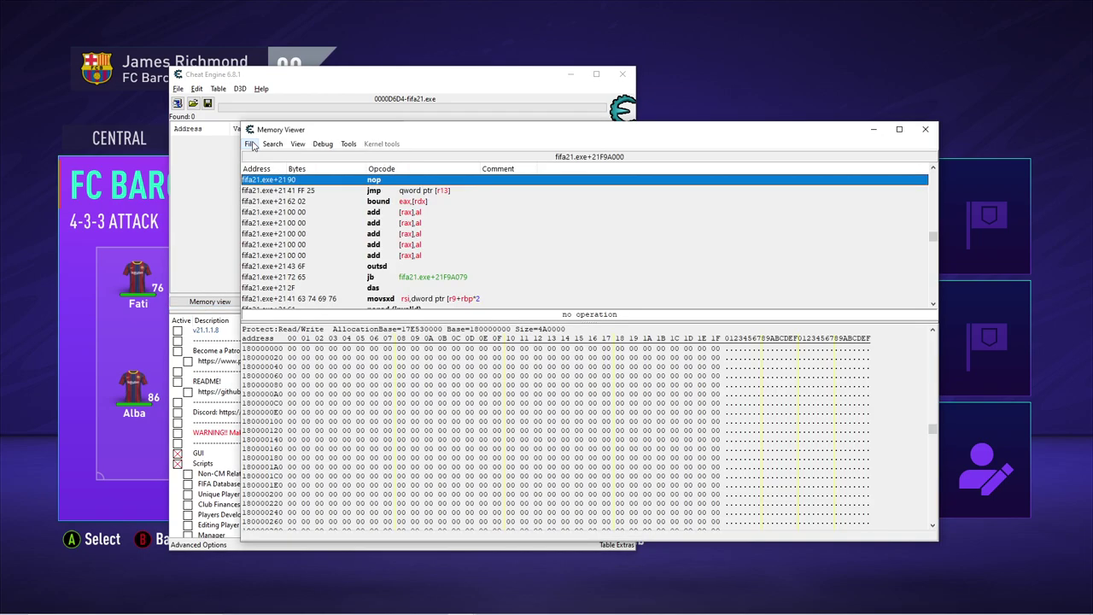
{"action": "left_click", "coordinate": [349, 144]}
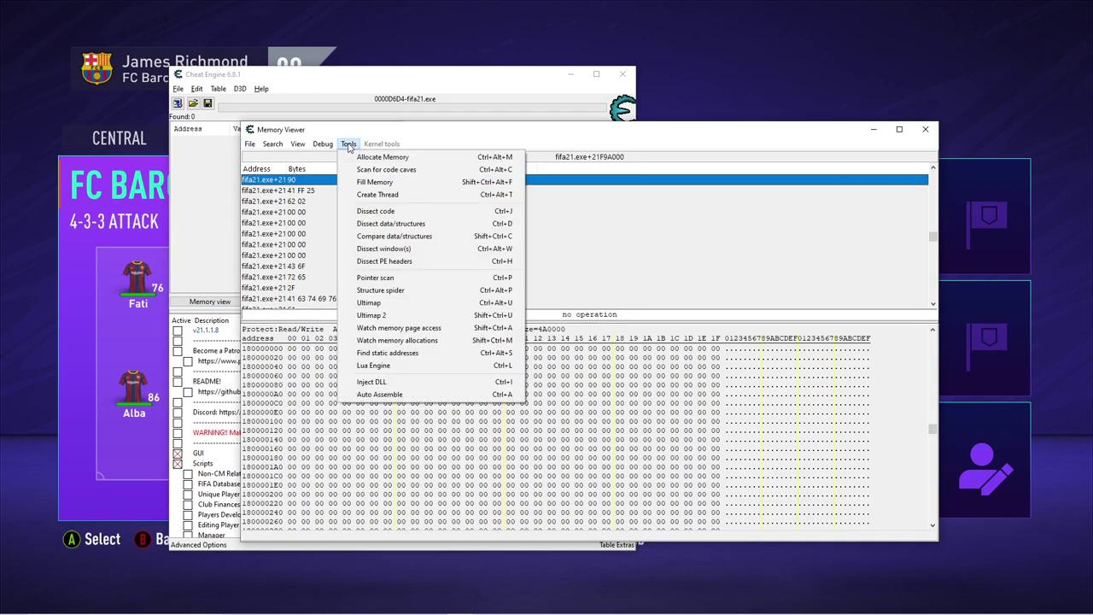
{"action": "left_click", "coordinate": [376, 365]}
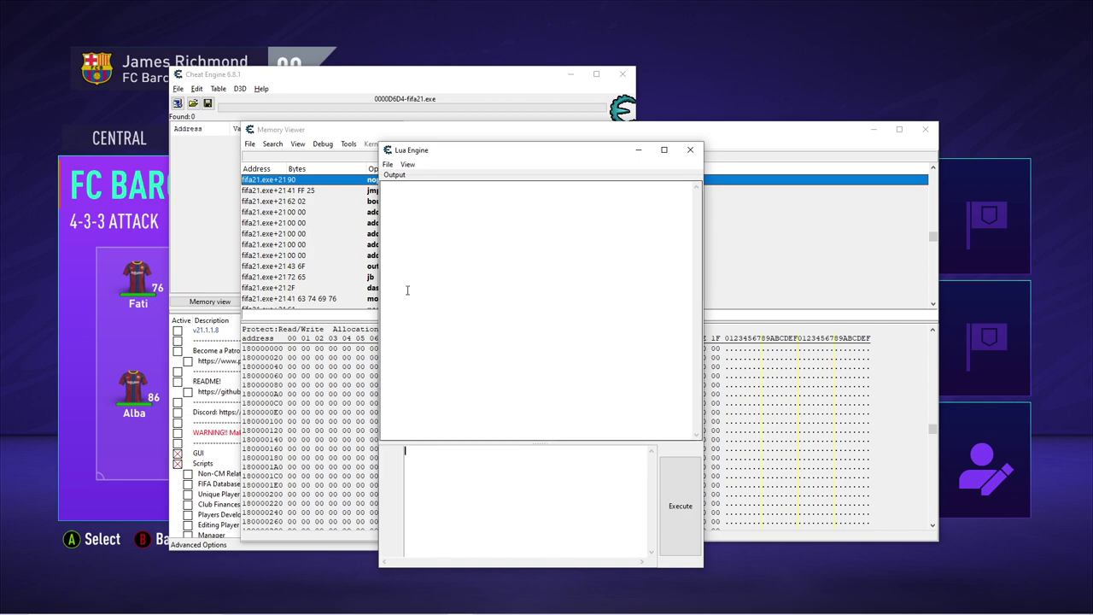
- Load 1.0 Faces Assigner.lua from the FIFER's FIFA 21 Realism Mod 1.0 folder into the Lua Engine and execute it
{"action": "left_click", "coordinate": [388, 164]}
{"action": "left_click", "coordinate": [404, 193]}
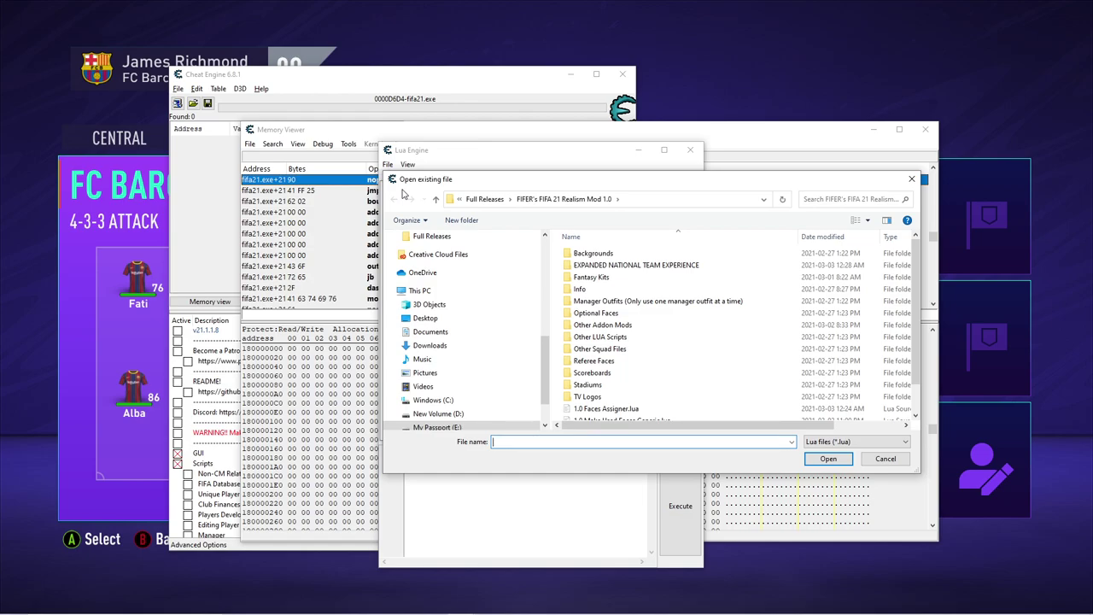
{"action": "scroll", "coordinate": [619, 321], "scroll_direction": "down", "scroll_amount": 1}
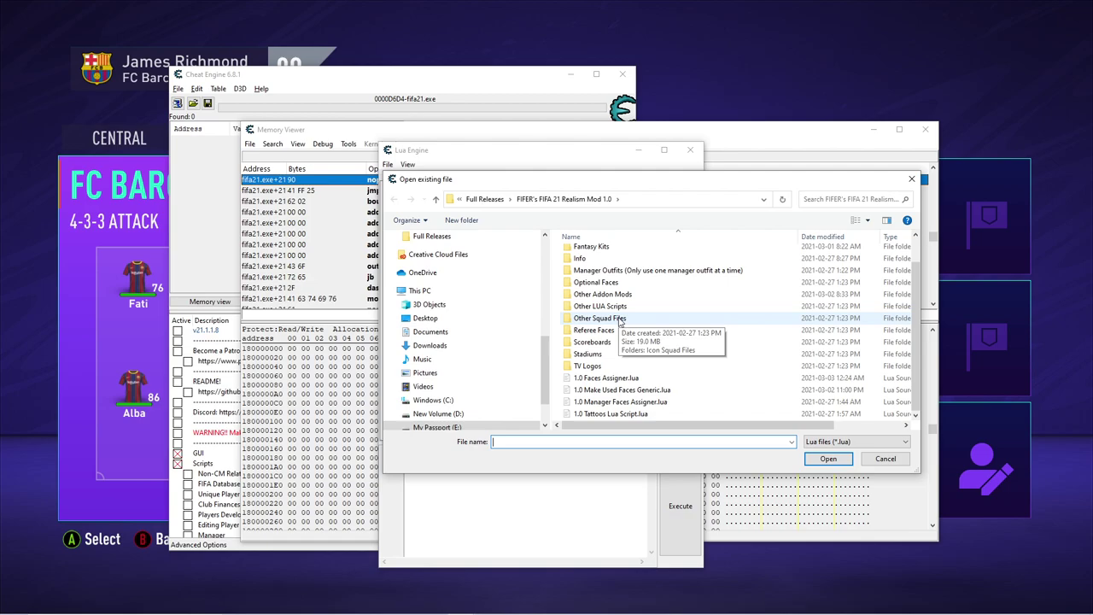
{"action": "double_click", "coordinate": [620, 380]}
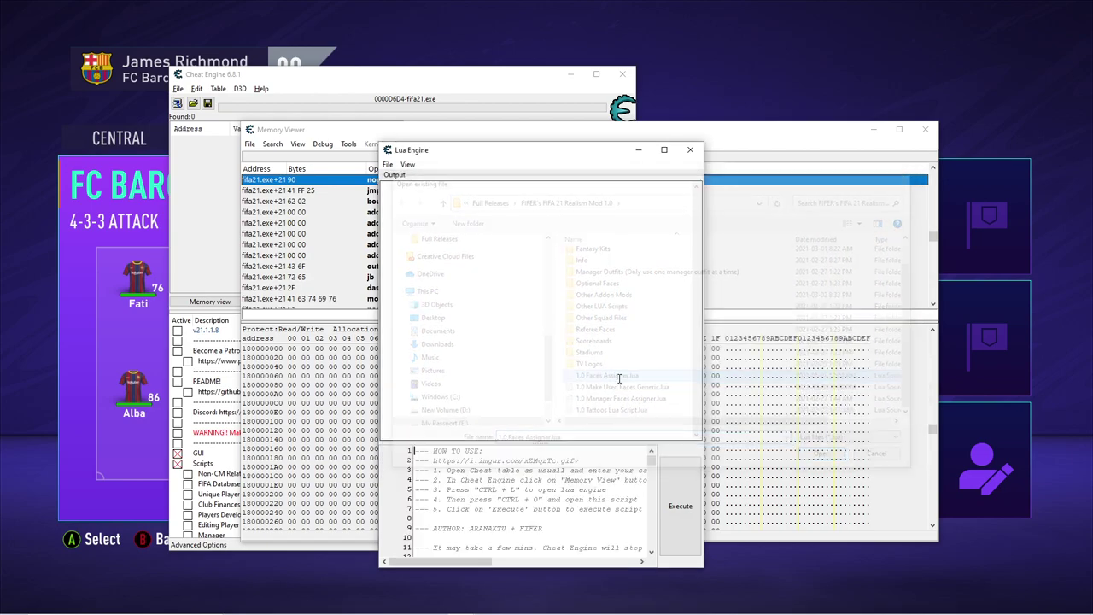
{"action": "left_click", "coordinate": [686, 482]}
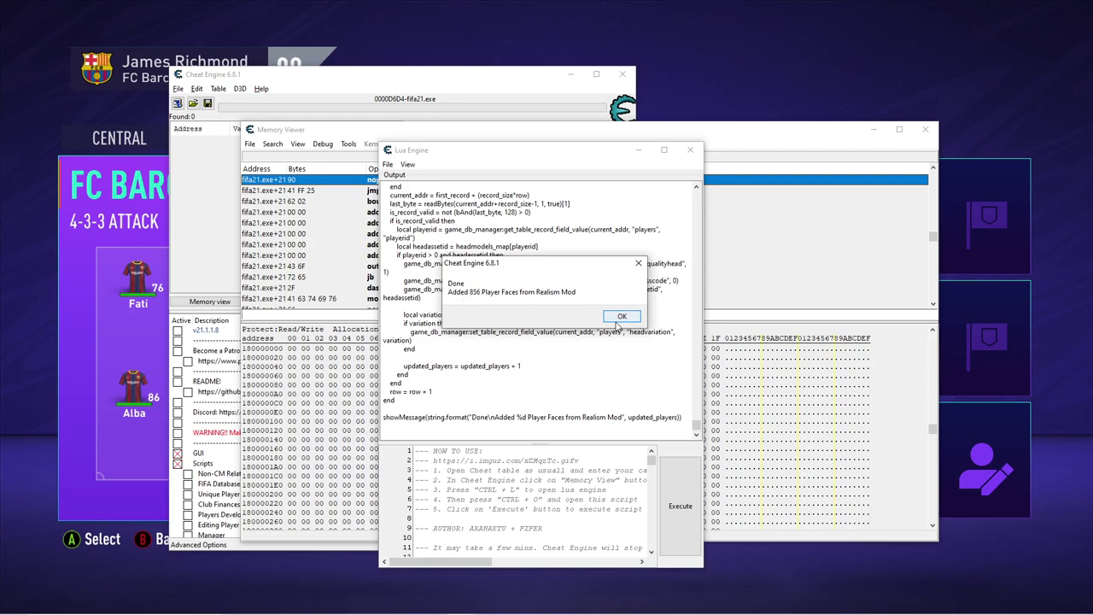
- Load 1.0 Make Used Faces Generic.lua into the Lua Engine and execute it
{"action": "left_click", "coordinate": [621, 317]}
{"action": "key", "text": "ctrl+o"}
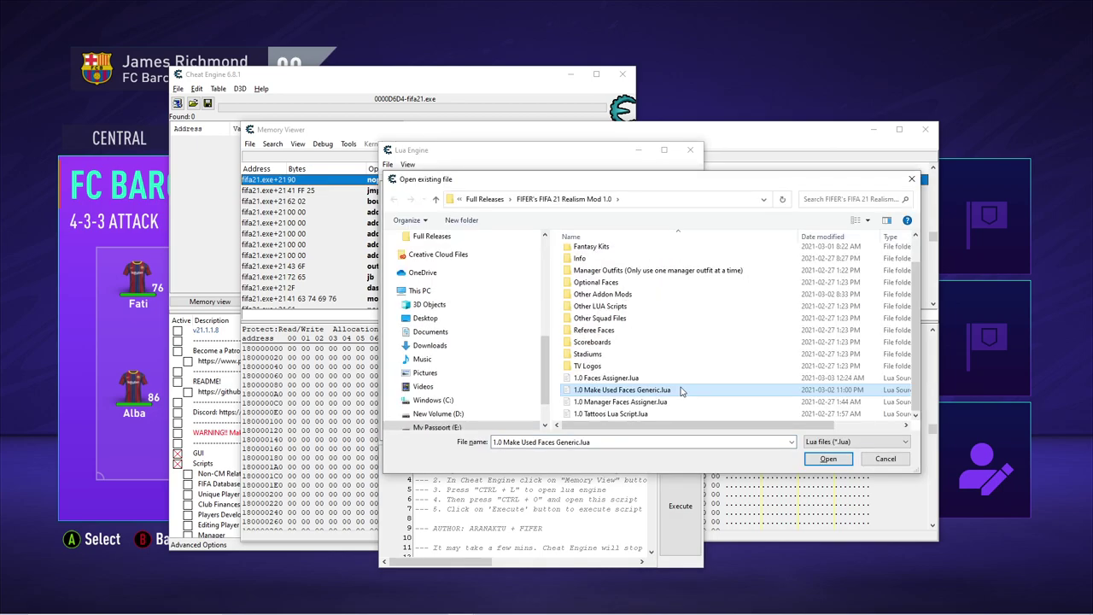
{"action": "key", "text": "Escape"}
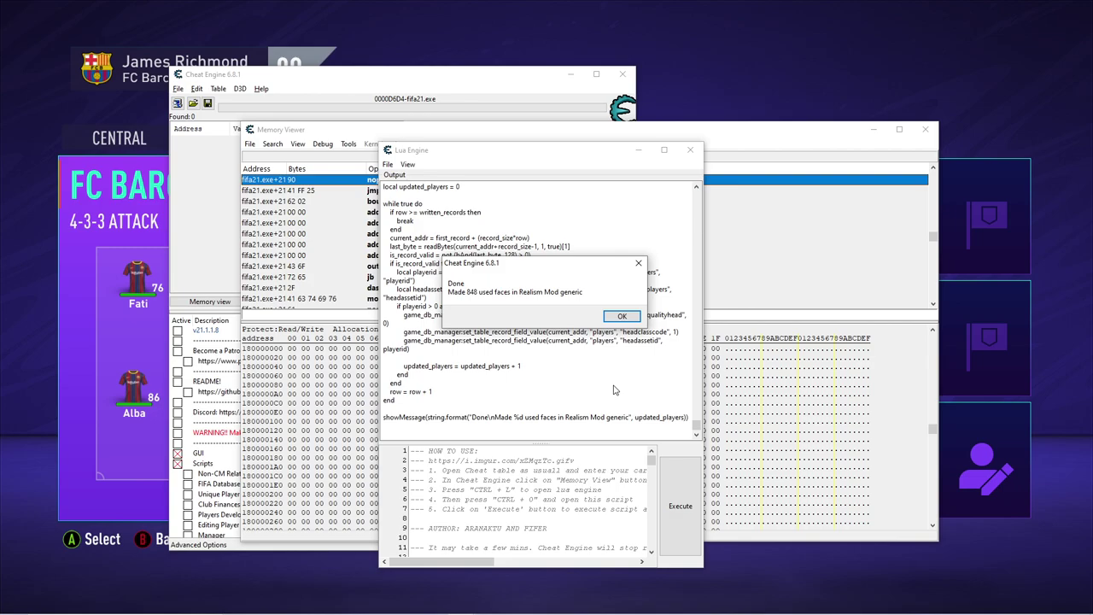
{"action": "left_click", "coordinate": [622, 316]}
- Load 1.0 Manager Faces Assigner.lua into the Lua Engine and execute it
{"action": "key", "text": "ctrl+o"}
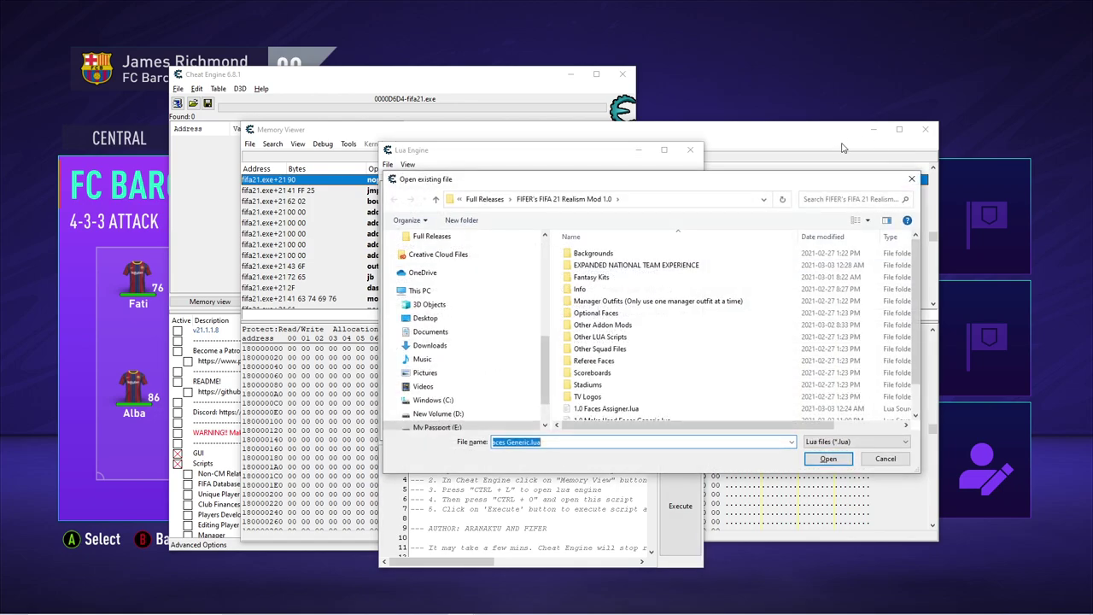
{"action": "scroll", "coordinate": [726, 410], "scroll_direction": "down", "scroll_amount": 3}
{"action": "double_click", "coordinate": [705, 401]}
{"action": "left_click", "coordinate": [668, 492]}
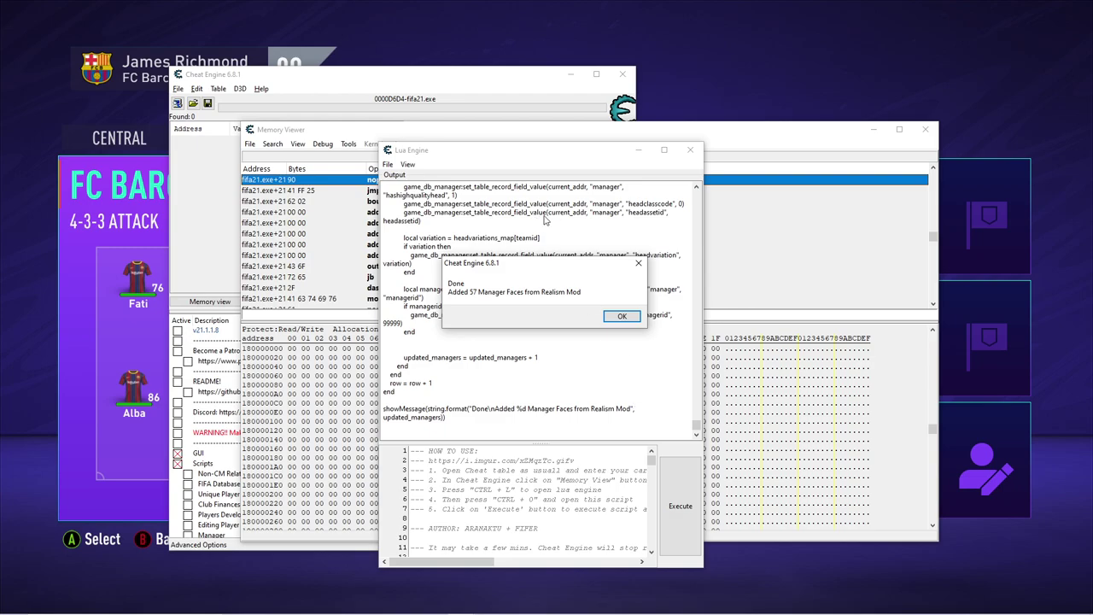
{"action": "left_click", "coordinate": [627, 317]}
- Load 1.0 Tattoos Lua Script.lua into the Lua Engine and execute it
{"action": "key", "text": "ctrl+o"}
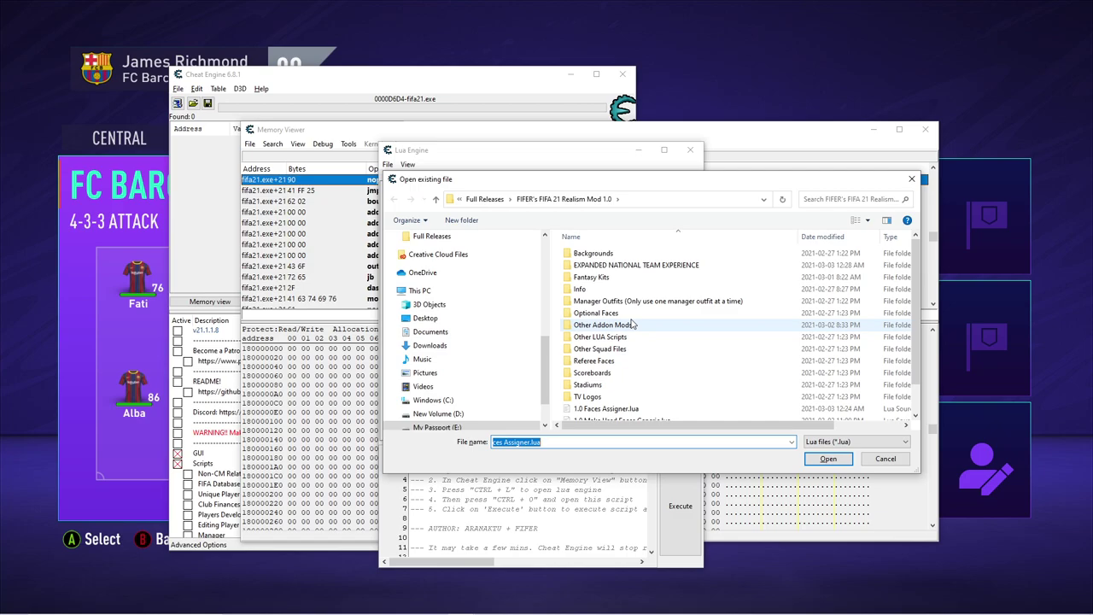
{"action": "scroll", "coordinate": [650, 359], "scroll_direction": "down", "scroll_amount": 2}
{"action": "left_click", "coordinate": [650, 411]}
{"action": "key", "text": "Return"}
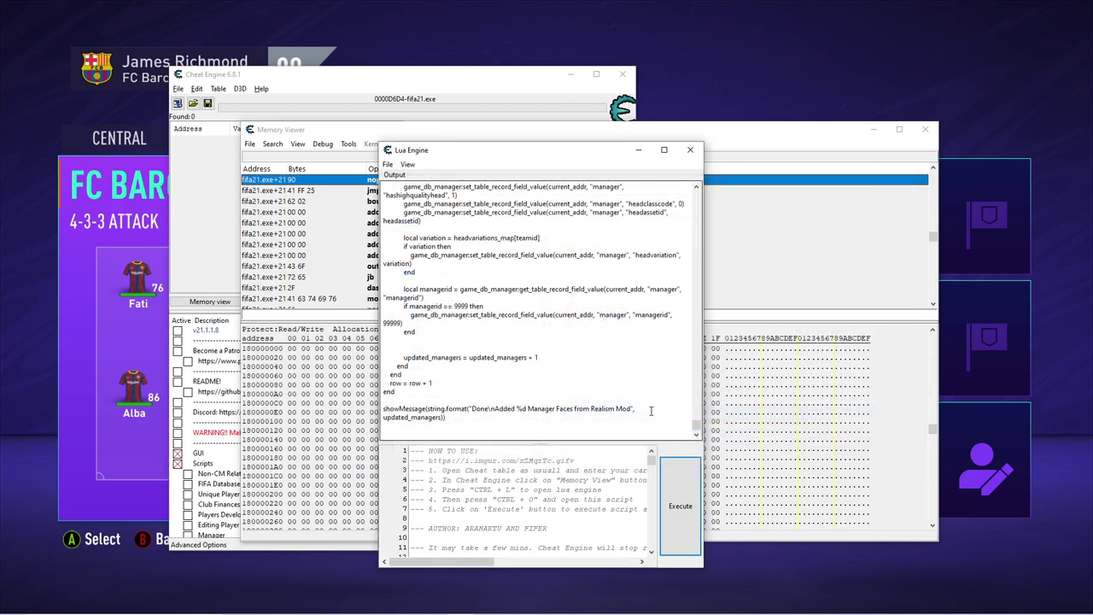
{"action": "left_click", "coordinate": [696, 468]}
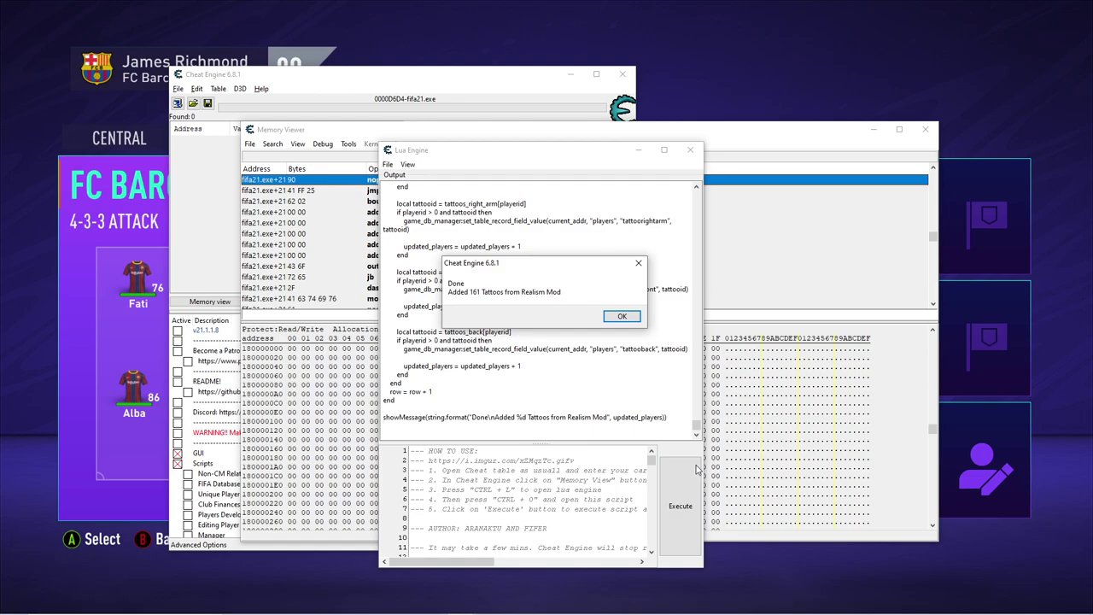
{"action": "left_click", "coordinate": [610, 317]}
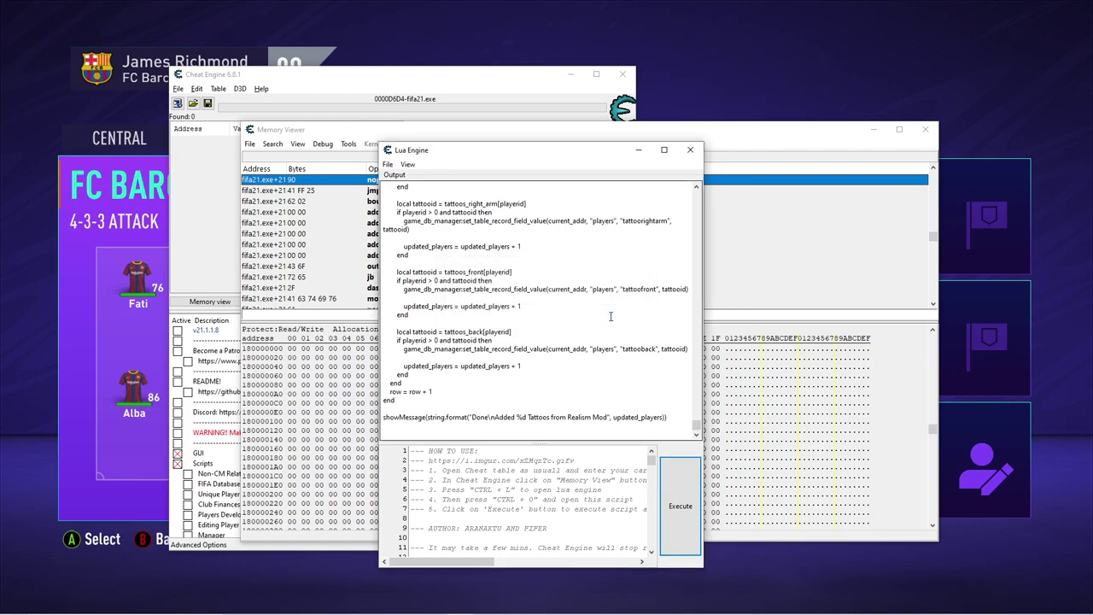
{"action": "left_click", "coordinate": [681, 508]}
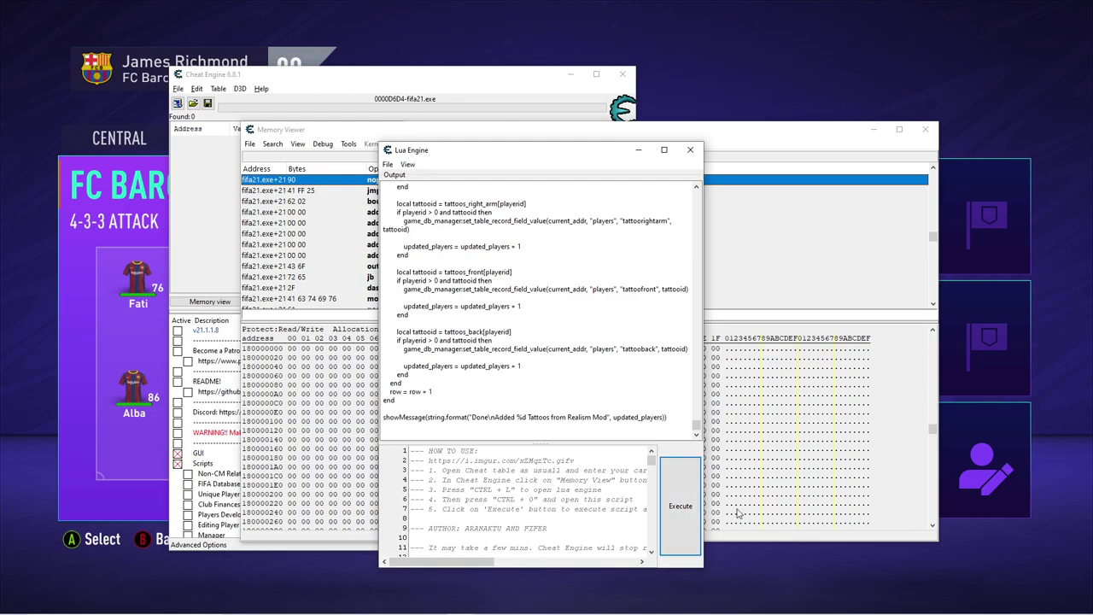
- Load Assign Accessories.lua from the Other LUA Scripts folder into the Lua Engine and execute it
{"action": "key", "text": "ctrl+o"}
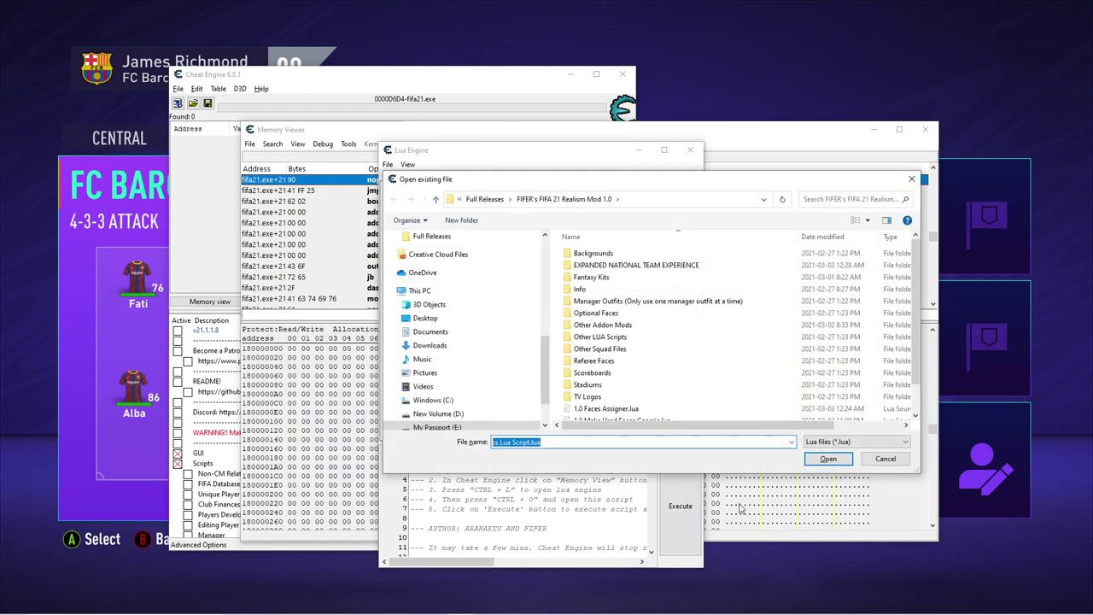
{"action": "double_click", "coordinate": [639, 338]}
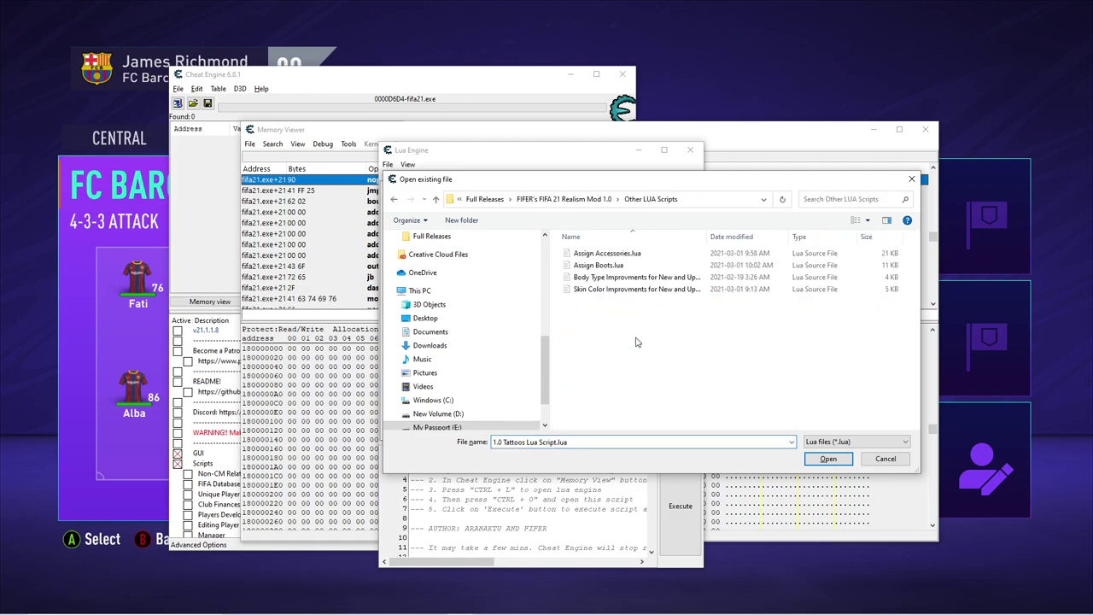
{"action": "double_click", "coordinate": [636, 253]}
{"action": "left_click", "coordinate": [687, 463]}
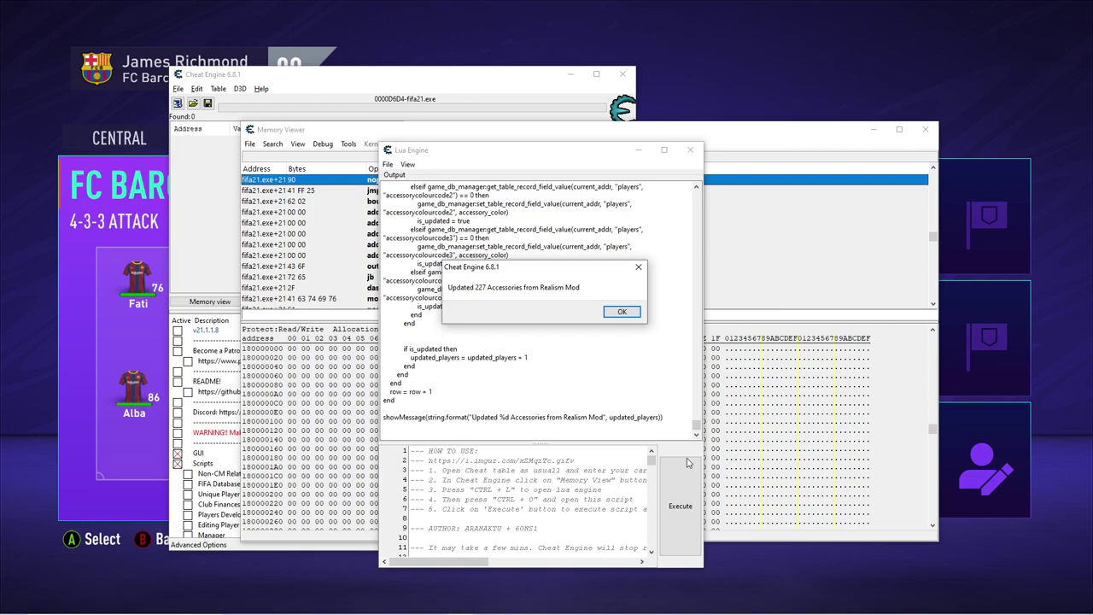
{"action": "left_click", "coordinate": [637, 311]}
- Load Assign Boots.lua from the Other LUA Scripts folder and execute it
{"action": "key", "text": "ctrl+o"}
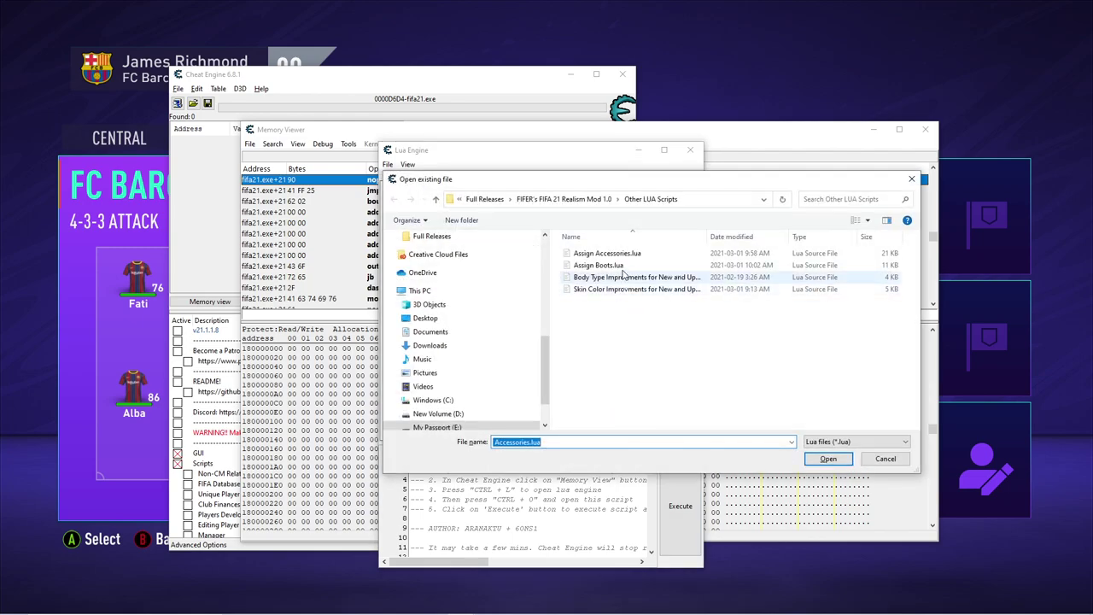
{"action": "double_click", "coordinate": [531, 193]}
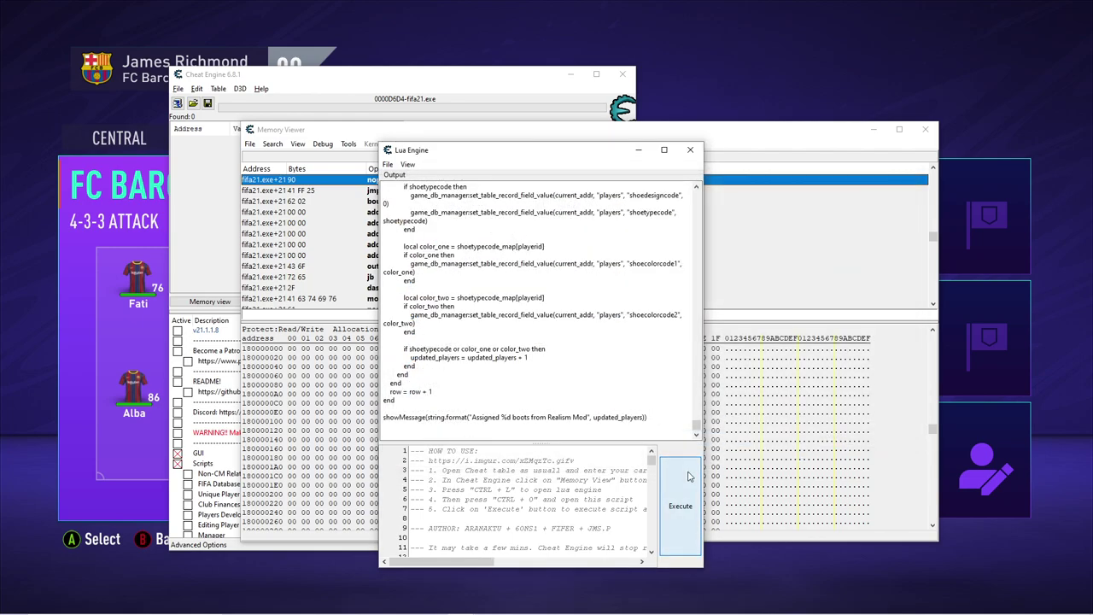
{"action": "left_click", "coordinate": [690, 476]}
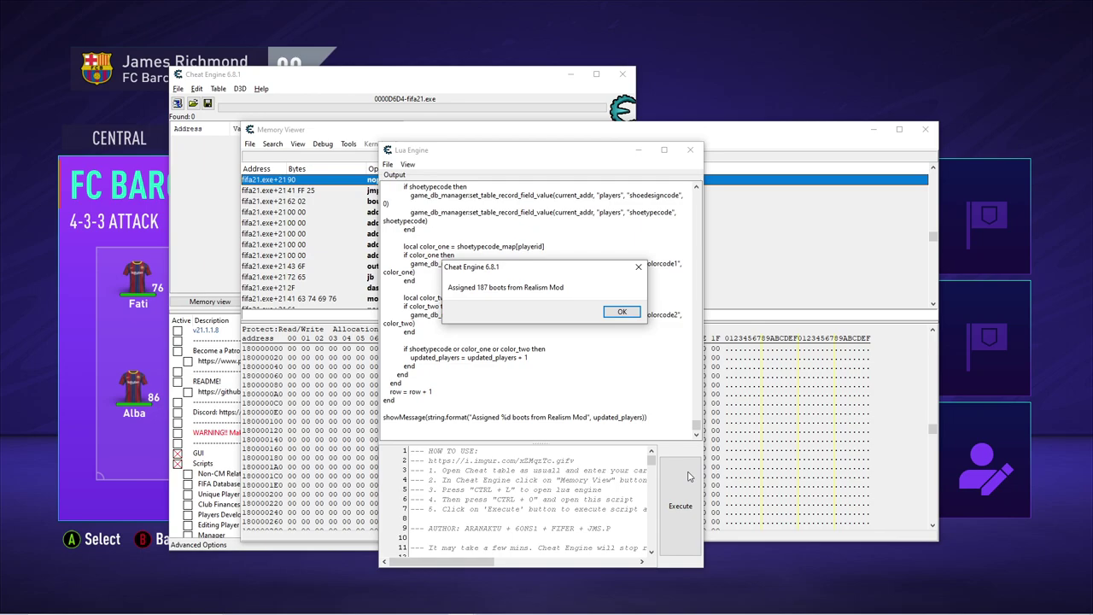
{"action": "left_click", "coordinate": [624, 311]}
- Load Body Type Improvements for New and Updated Faces.lua and execute it
{"action": "key", "text": "ctrl+o"}
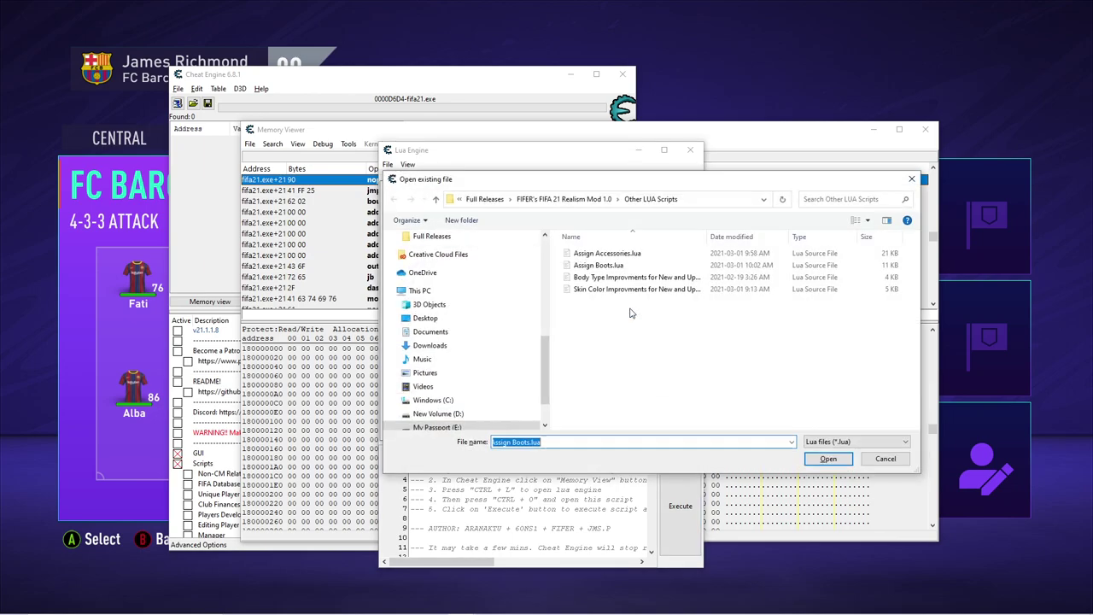
{"action": "double_click", "coordinate": [632, 277]}
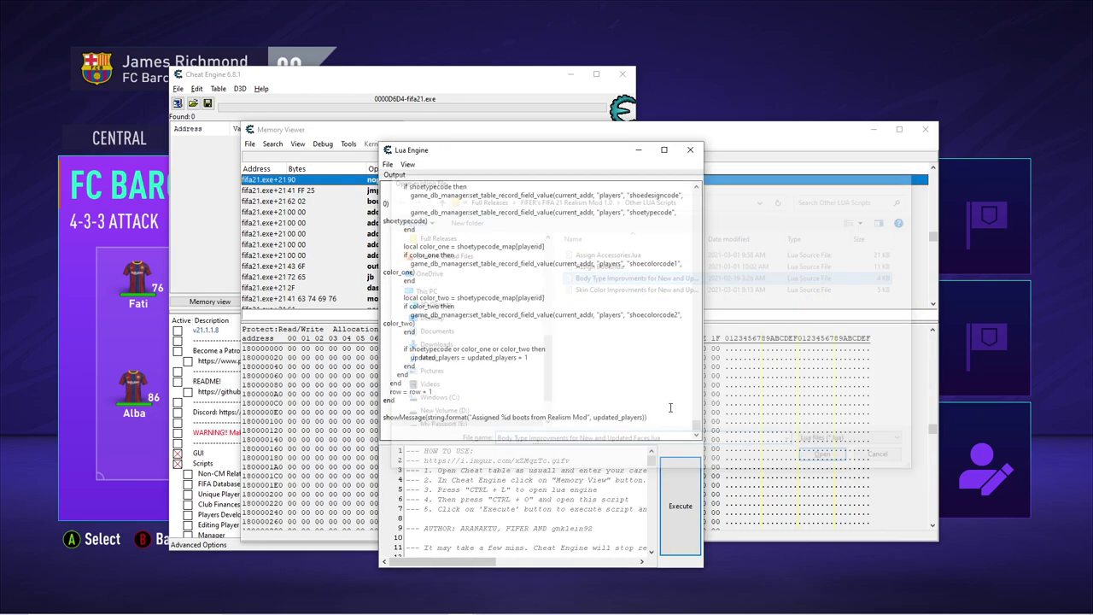
{"action": "left_click", "coordinate": [666, 469]}
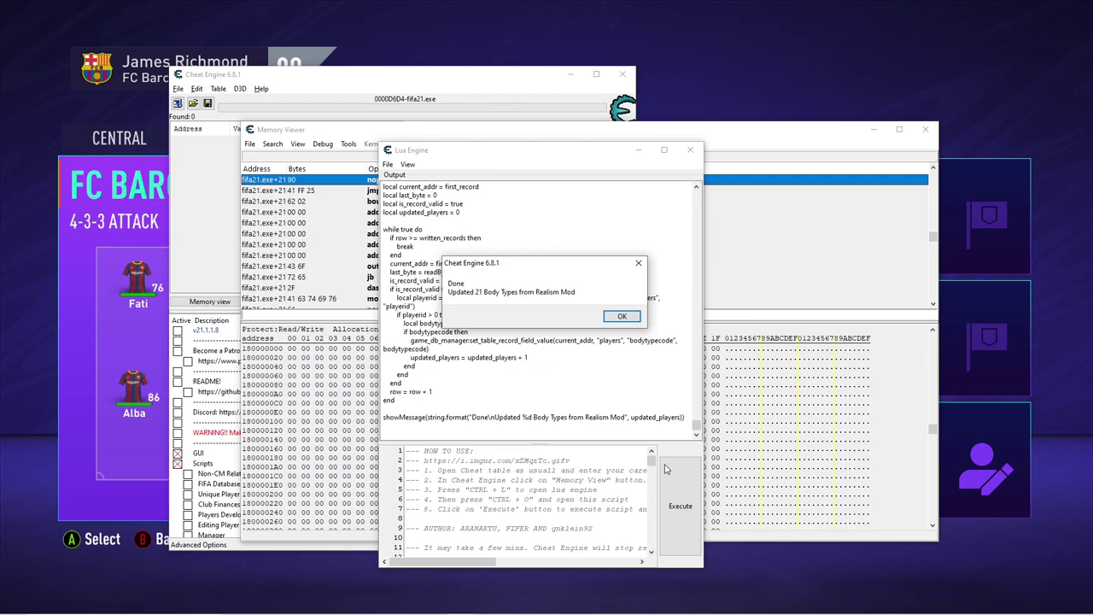
{"action": "left_click", "coordinate": [622, 316]}
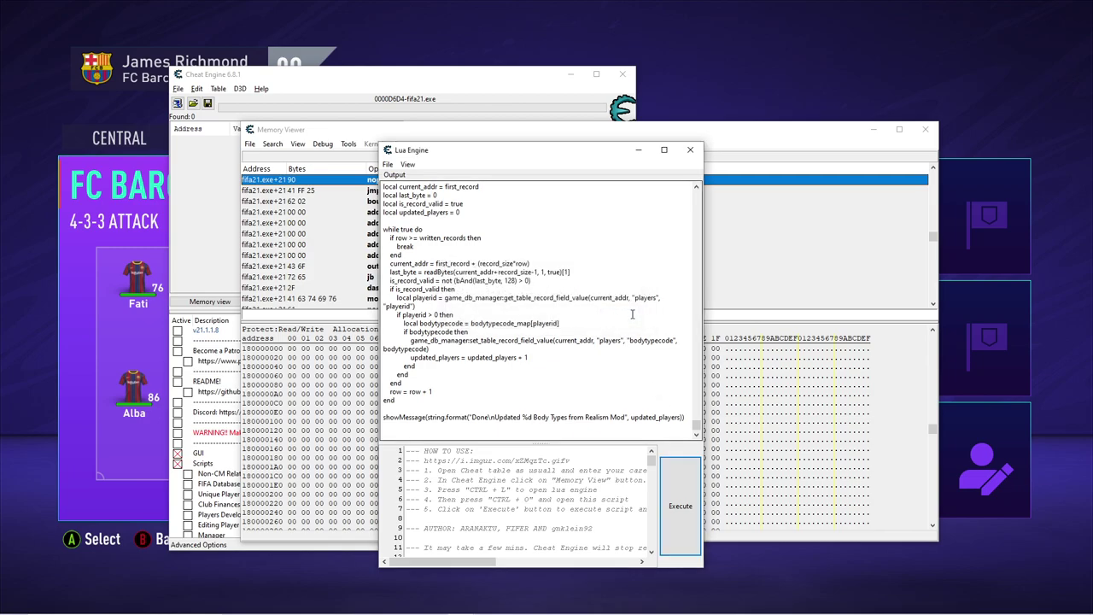
- Load the Skin Color Improvments script from the Other LUA Scripts folder and execute it
{"action": "key", "text": "ctrl+o"}
{"action": "double_click", "coordinate": [636, 288]}
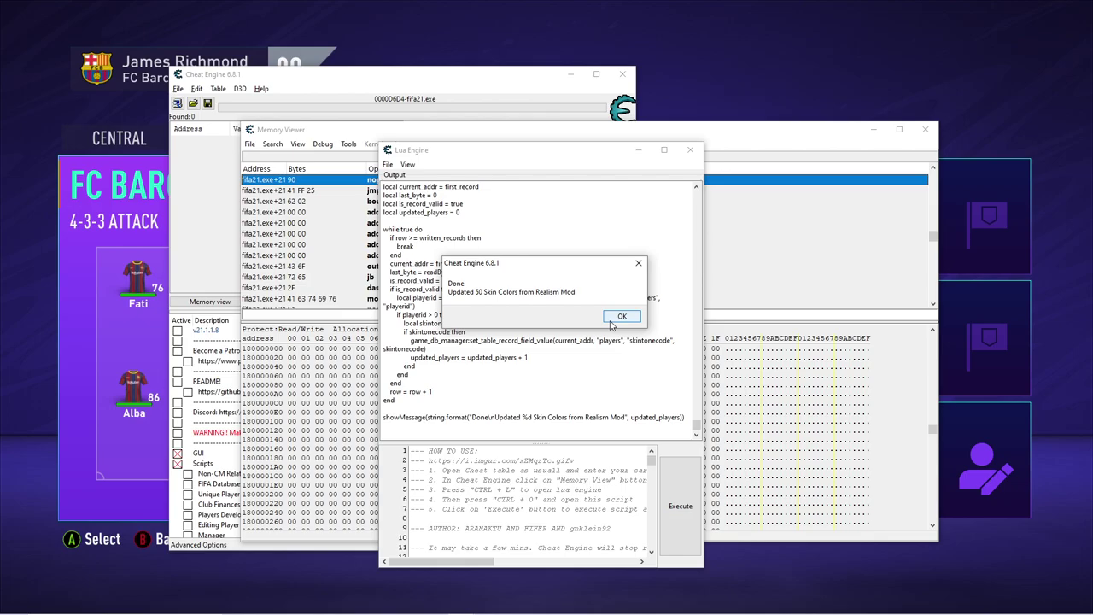
{"action": "left_click", "coordinate": [622, 316]}
- Switch to FIFA Mod Manager and review the applied Manager Faces, Tattoos and New Faces addons of the Realism Mod
{"action": "key", "text": "alt+Tab"}
{"action": "key", "text": "alt+Tab"}
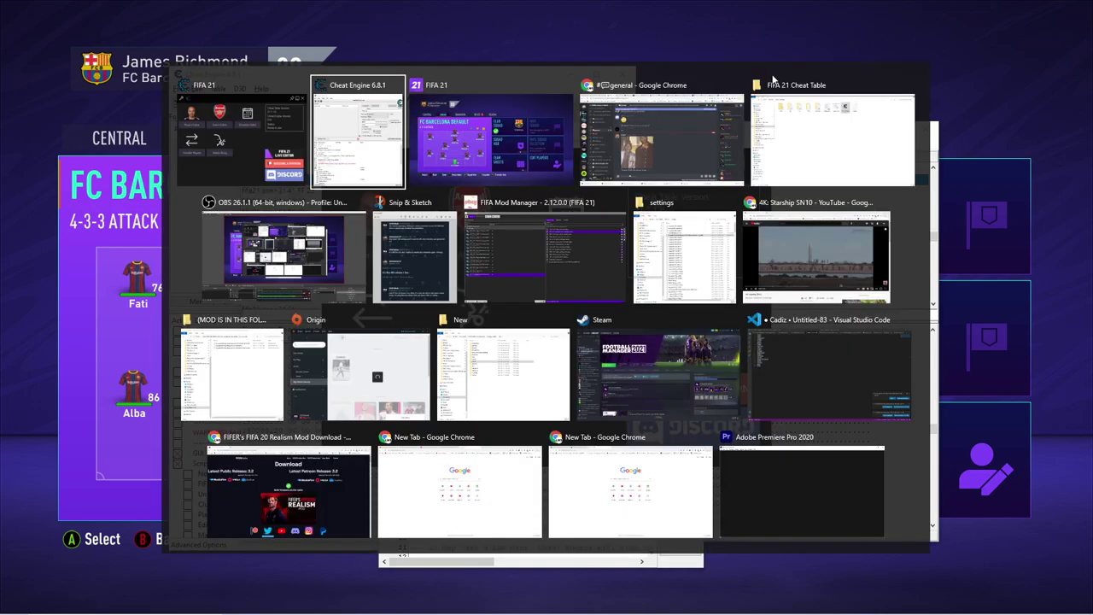
{"action": "left_click", "coordinate": [604, 239]}
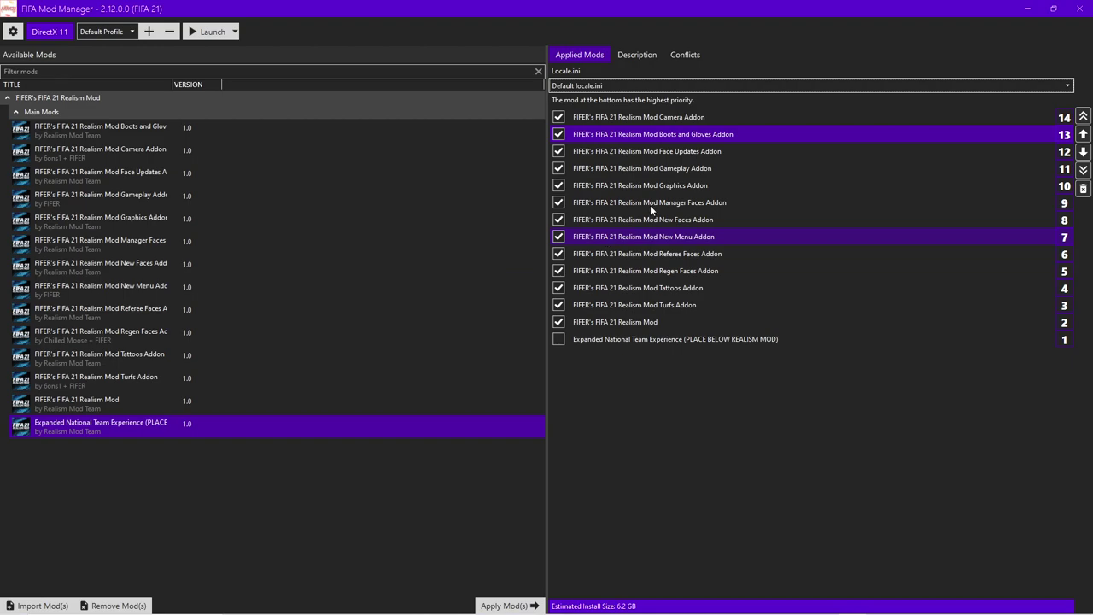
{"action": "left_click", "coordinate": [626, 203]}
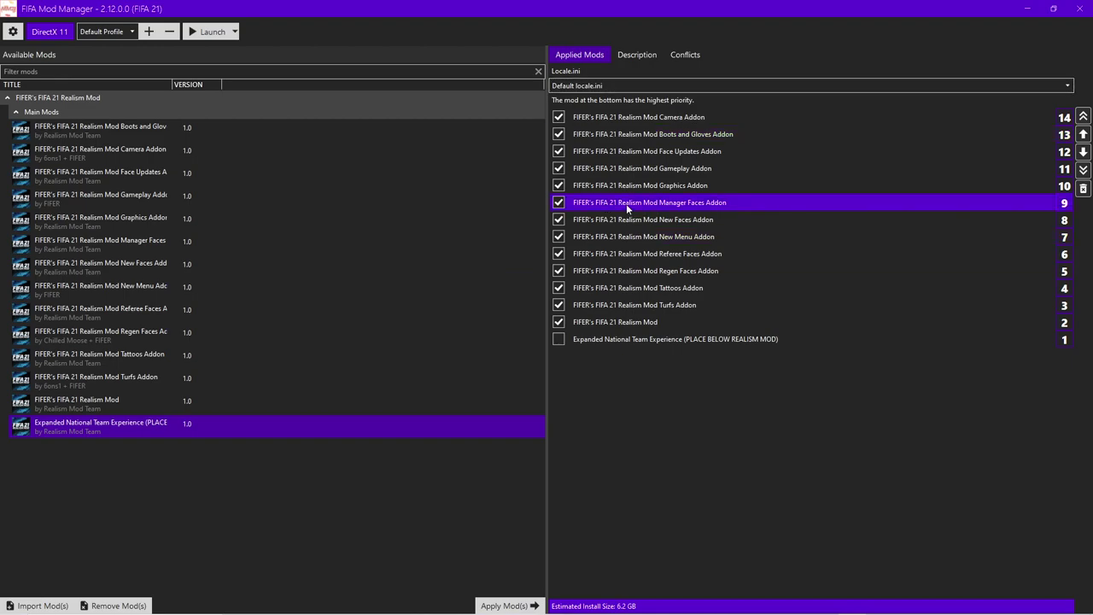
{"action": "left_click", "coordinate": [568, 239]}
{"action": "left_click", "coordinate": [606, 288]}
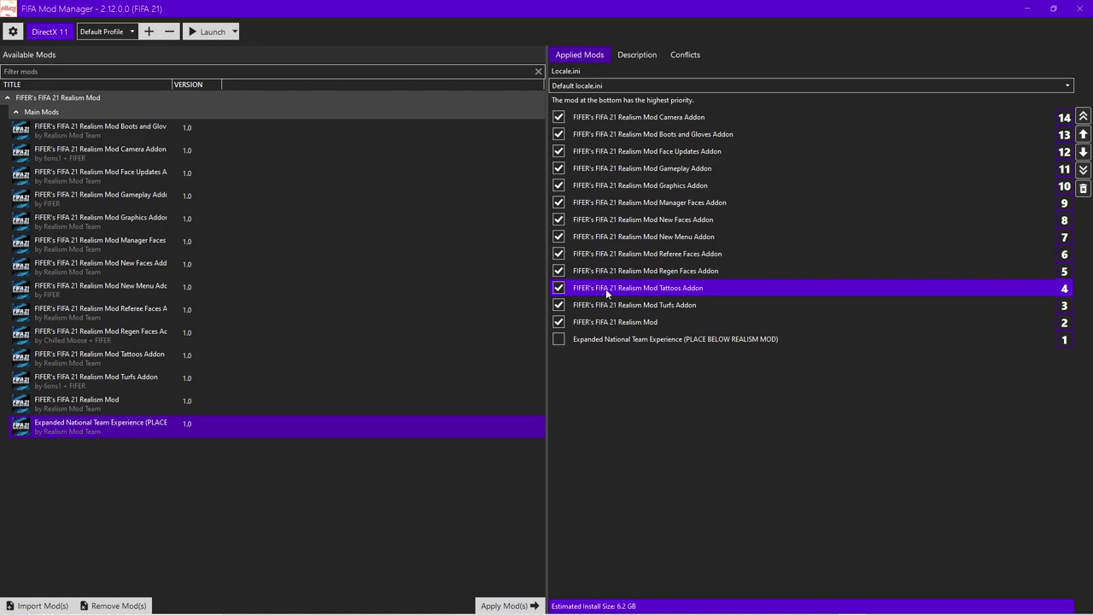
{"action": "left_click", "coordinate": [675, 218]}
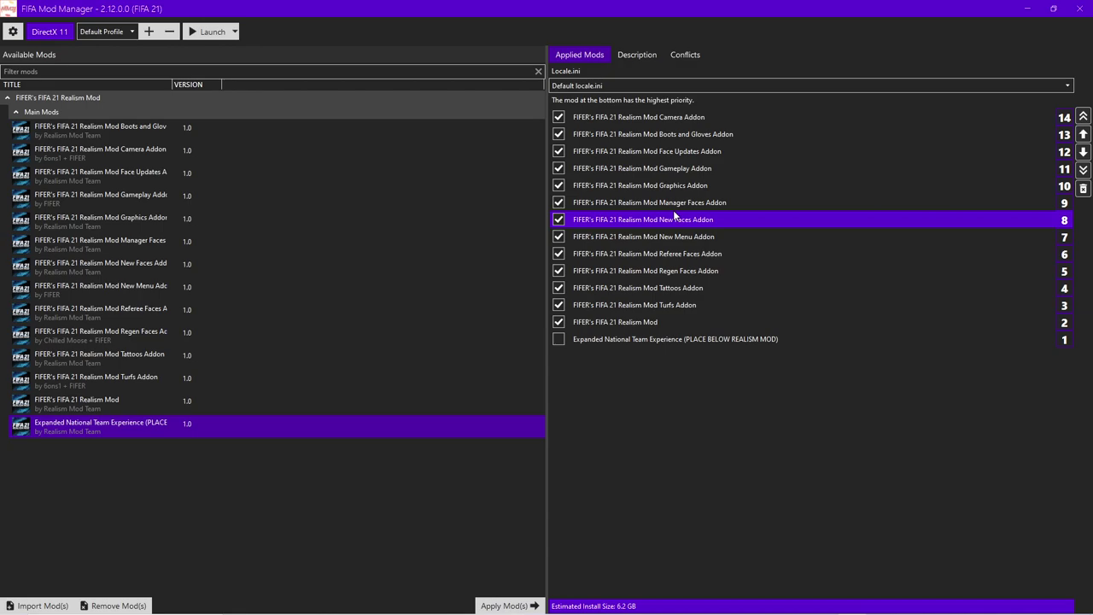
- Switch back to FIFA 21 and open the career's Squad Hub
{"action": "key", "text": "alt+Tab"}
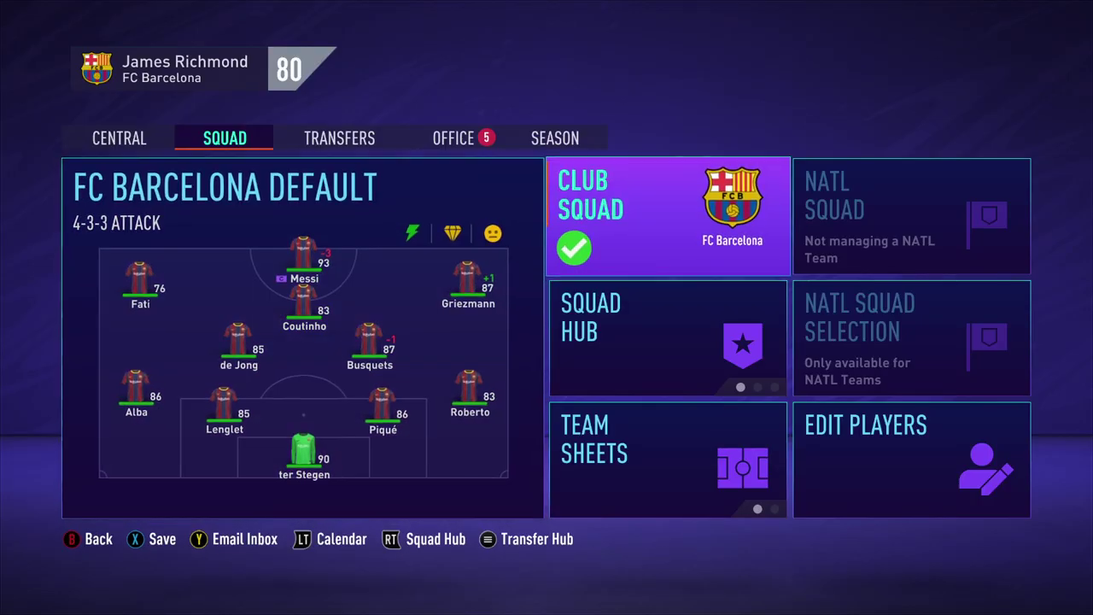
{"action": "key", "text": "Down"}
{"action": "key", "text": "Return"}
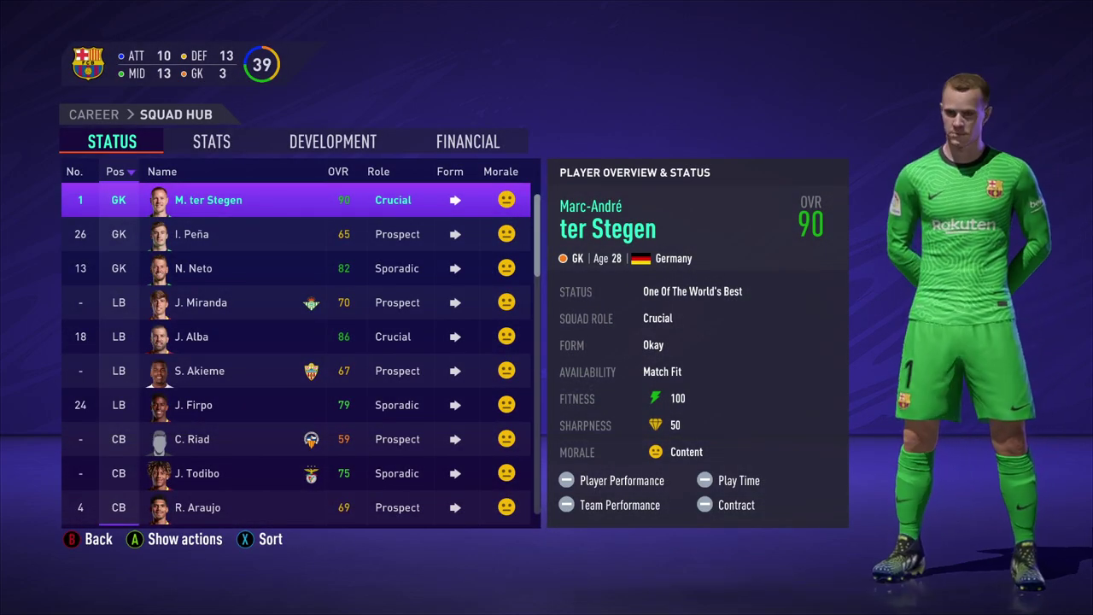
- Go through the FC Barcelona squad list from the goalkeepers to the strikers, examining each player's face, tattoos and boots
{"action": "key", "text": "Down"}
{"action": "key", "text": "Down"}
{"action": "key", "text": "Down"}
{"action": "key", "text": "Down"}
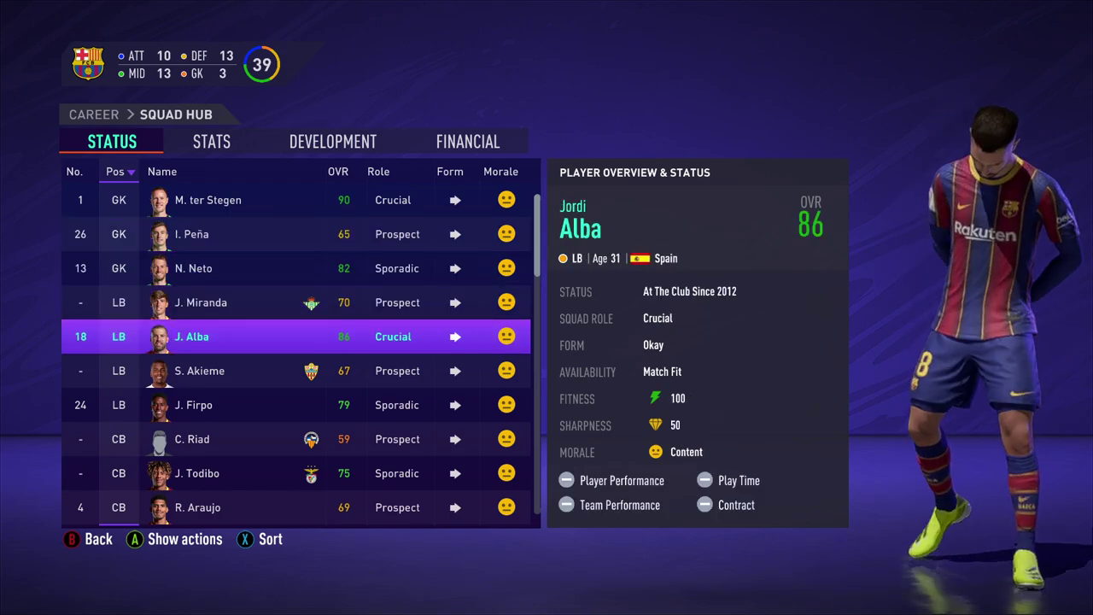
{"action": "key", "text": "Down"}
{"action": "key", "text": "Down"}
{"action": "key", "text": "Down"}
{"action": "key", "text": "Down"}
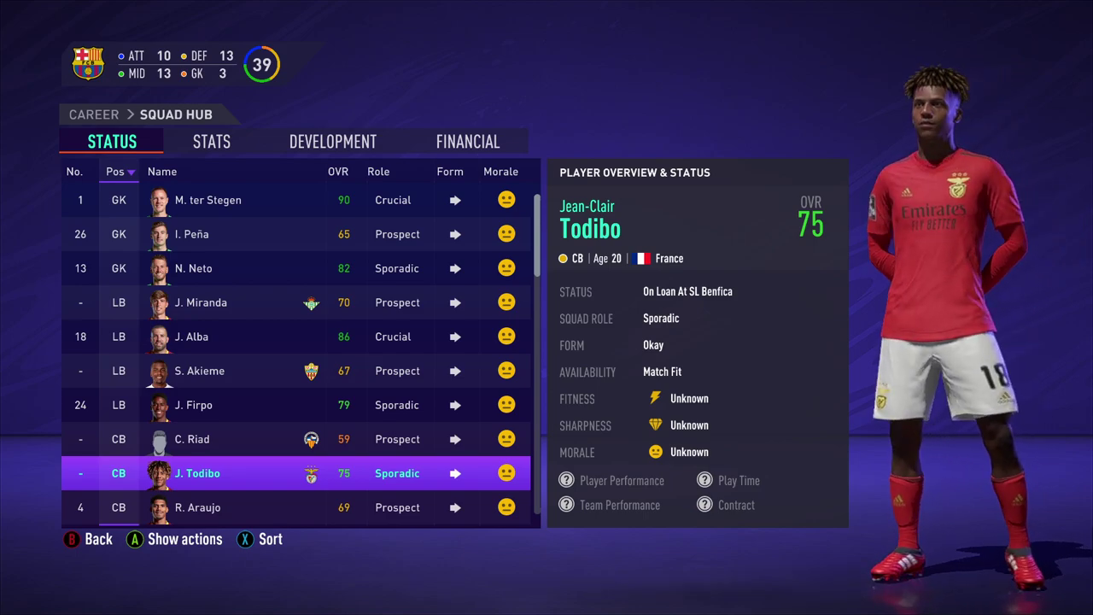
{"action": "key", "text": "Down"}
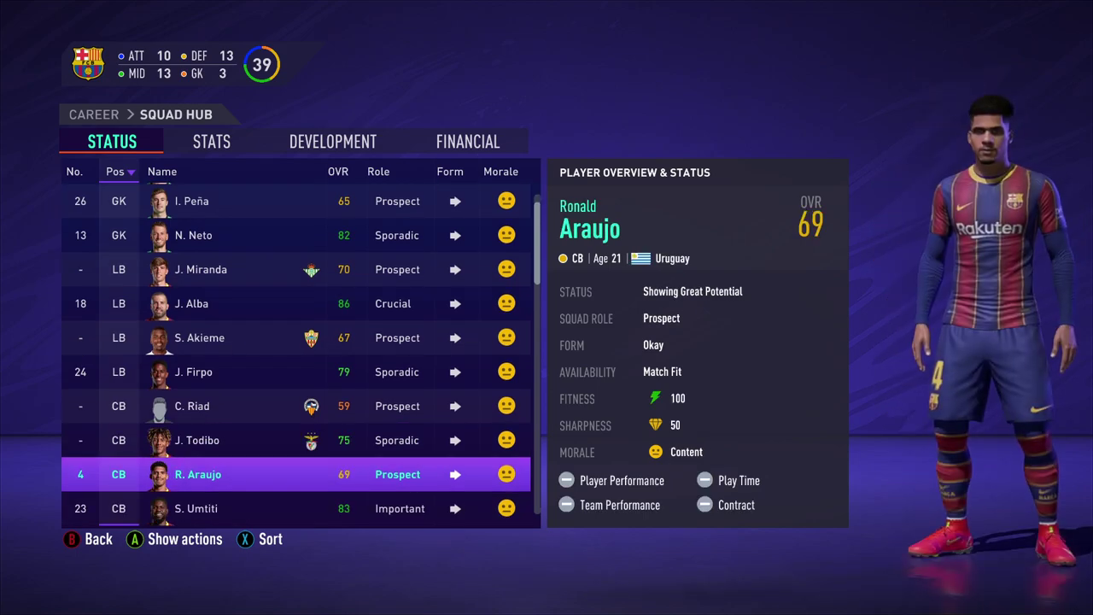
{"action": "key", "text": "Down"}
{"action": "key", "text": "Down"}
{"action": "key", "text": "Down"}
{"action": "key", "text": "Down"}
{"action": "key", "text": "Down"}
{"action": "key", "text": "Down"}
{"action": "key", "text": "Down"}
{"action": "key", "text": "Down"}
{"action": "key", "text": "Down"}
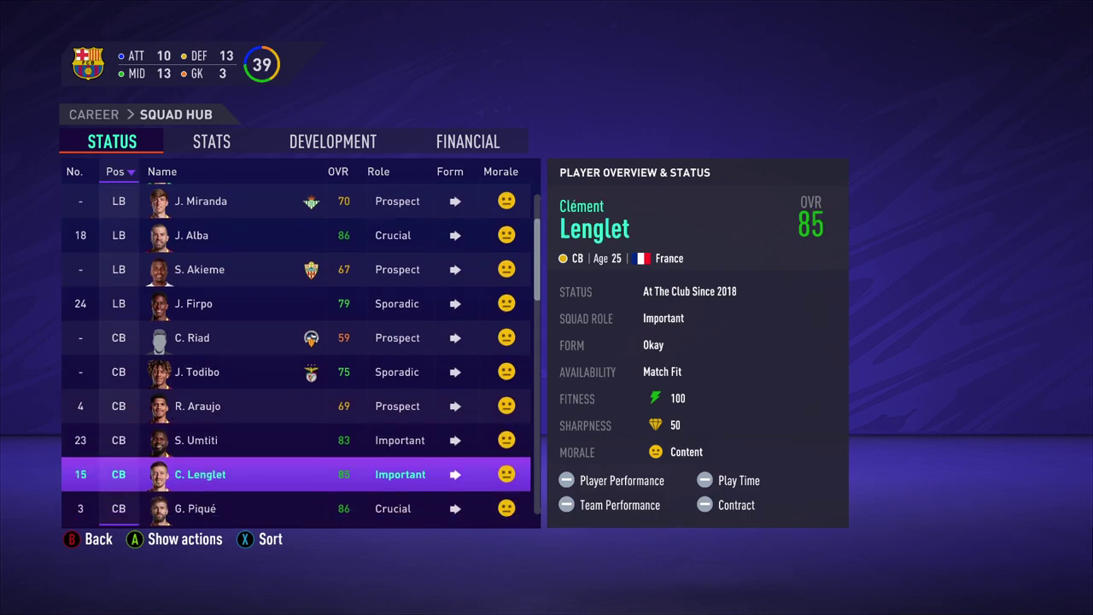
{"action": "key", "text": "Down"}
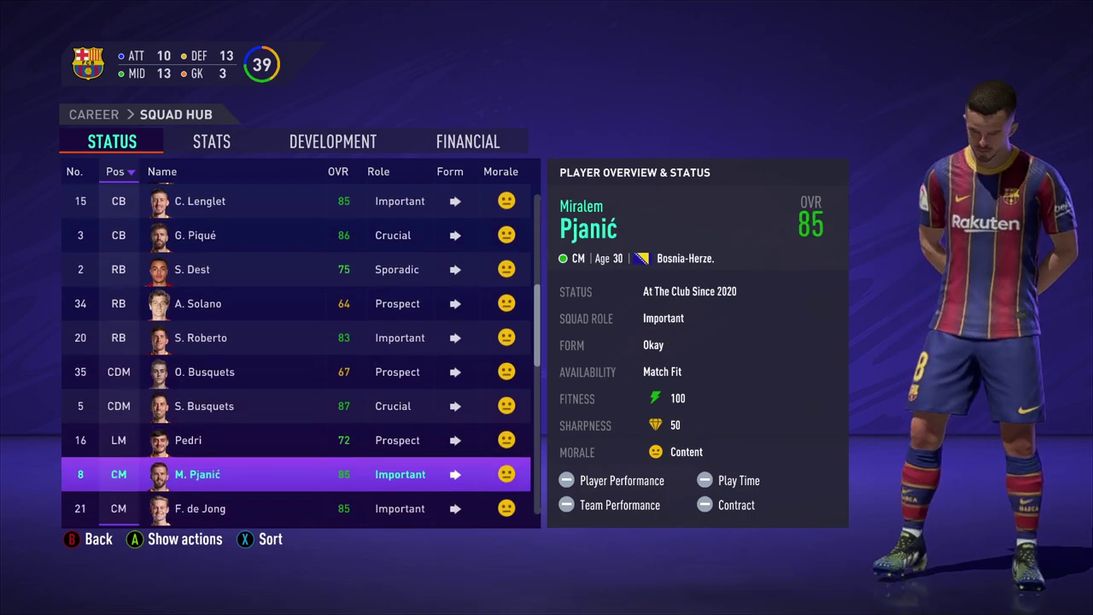
{"action": "key", "text": "Up"}
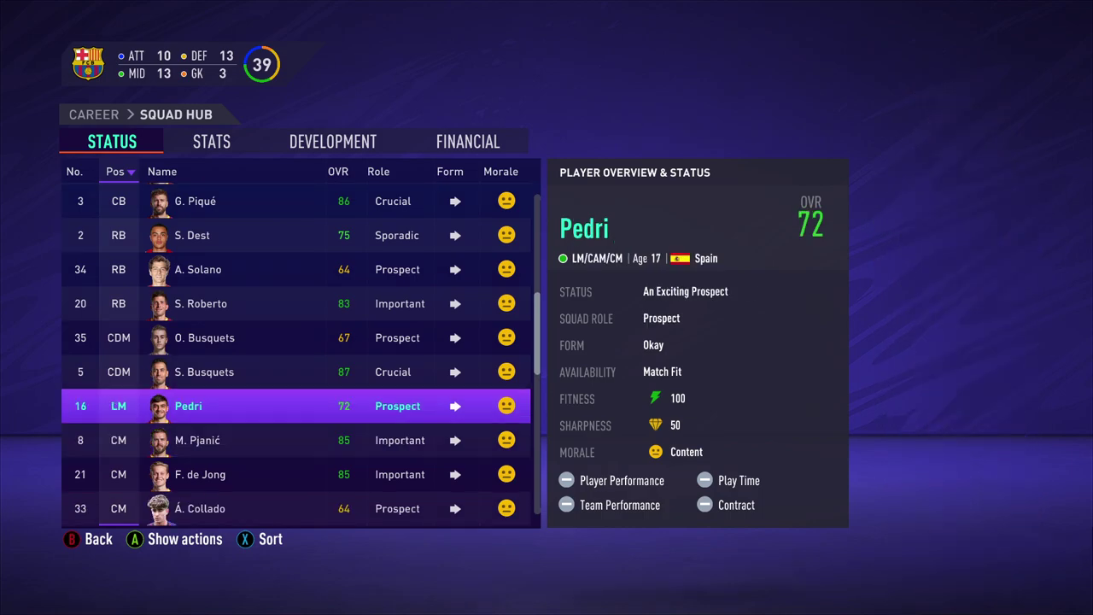
{"action": "key", "text": "Down"}
{"action": "key", "text": "Down"}
{"action": "key", "text": "Down"}
{"action": "key", "text": "Down"}
{"action": "key", "text": "Down"}
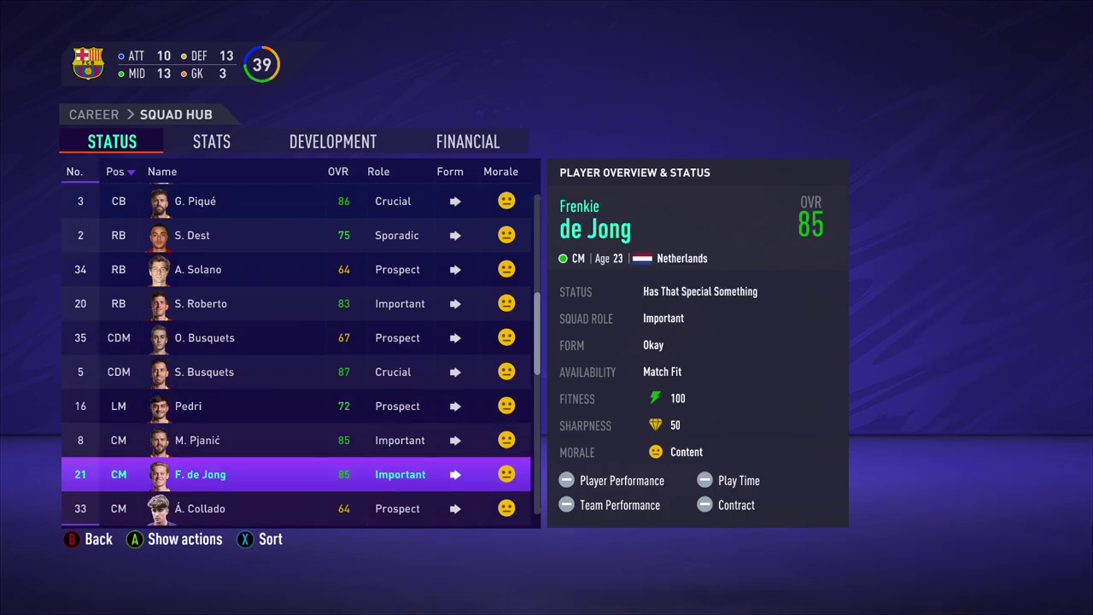
{"action": "key", "text": "Up"}
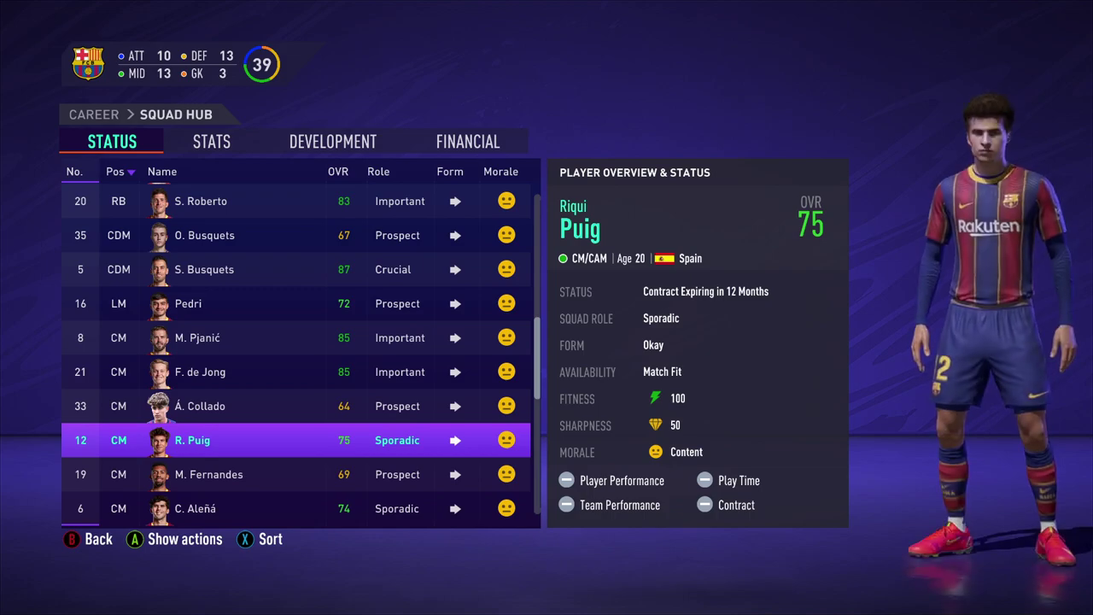
{"action": "key", "text": "Down"}
{"action": "key", "text": "Down"}
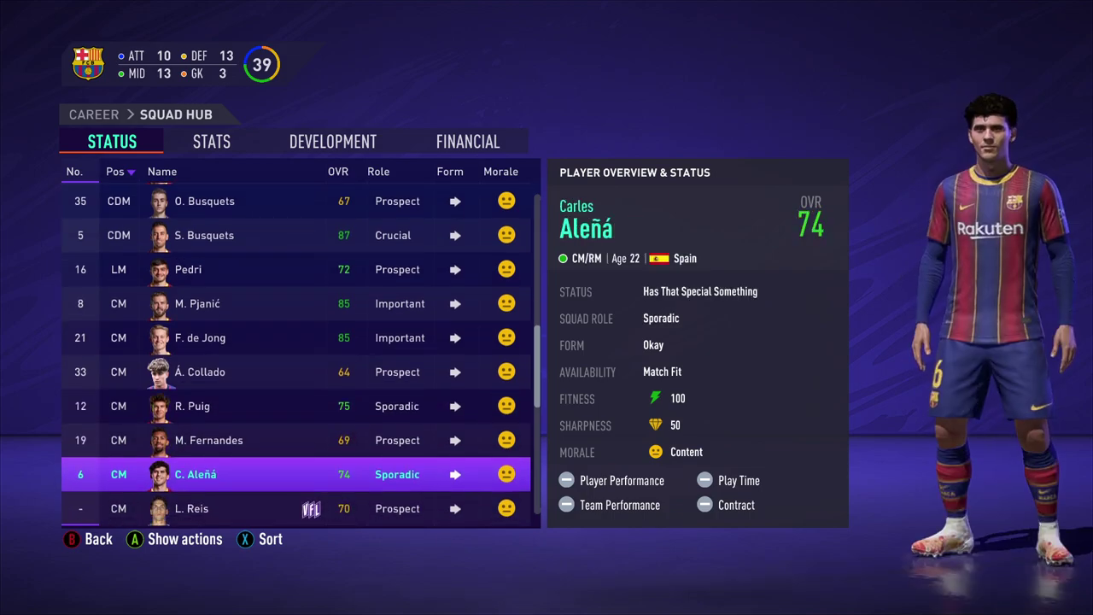
{"action": "key", "text": "Down"}
{"action": "key", "text": "Down"}
{"action": "key", "text": "Down"}
{"action": "key", "text": "Down"}
{"action": "key", "text": "Down"}
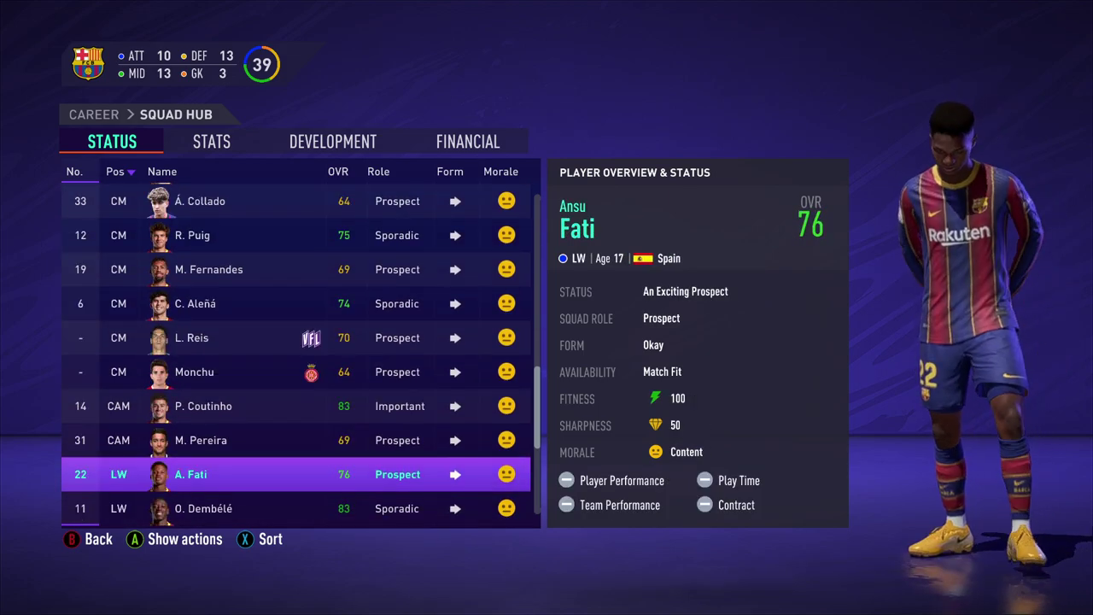
{"action": "key", "text": "Down"}
{"action": "key", "text": "Down"}
{"action": "key", "text": "Down"}
{"action": "key", "text": "Down"}
{"action": "key", "text": "Down"}
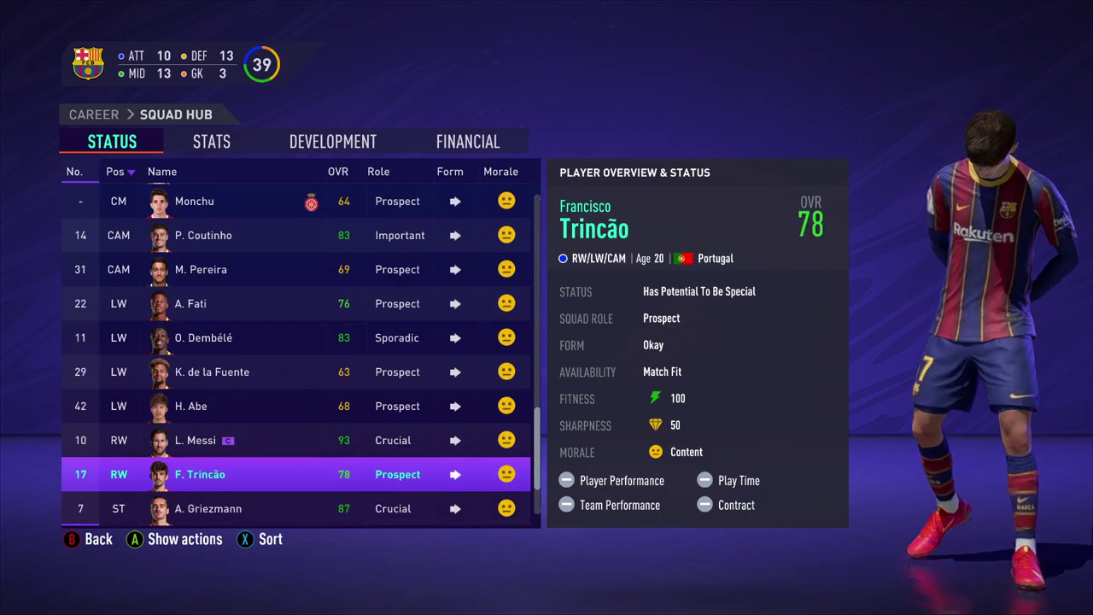
{"action": "key", "text": "Down"}
{"action": "key", "text": "Down"}
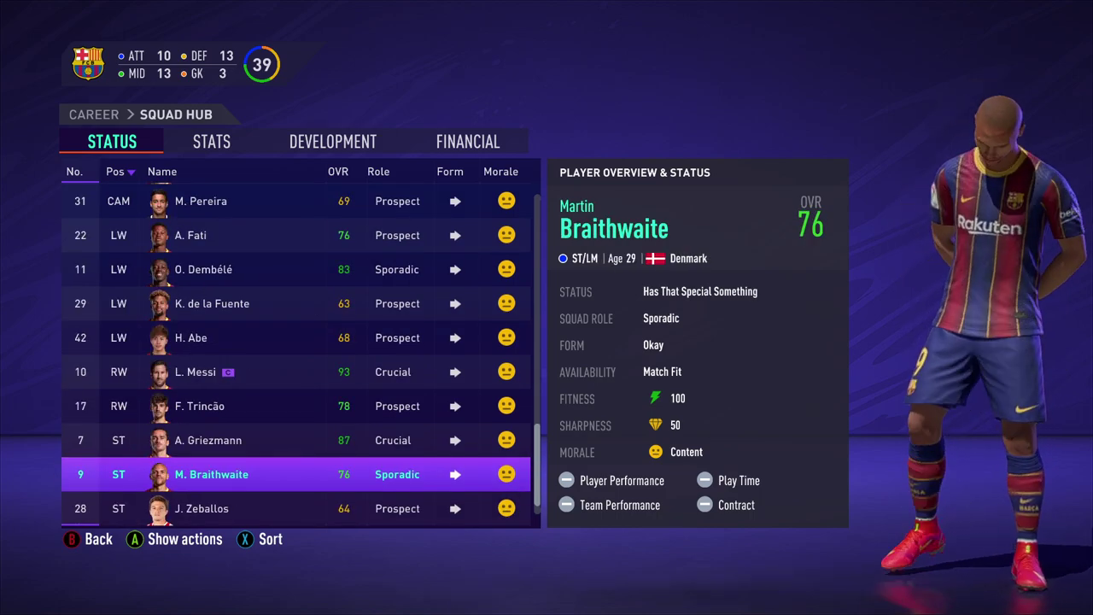
- Browse back up the squad list from the strikers toward the midfielders
{"action": "key", "text": "Down"}
{"action": "key", "text": "Up"}
{"action": "key", "text": "Up"}
{"action": "key", "text": "Up"}
{"action": "key", "text": "Up"}
{"action": "key", "text": "Up"}
{"action": "key", "text": "Up"}
{"action": "key", "text": "Up"}
{"action": "key", "text": "Up"}
{"action": "key", "text": "Up"}
{"action": "key", "text": "Up"}
{"action": "key", "text": "Up"}
{"action": "key", "text": "Up"}
{"action": "key", "text": "Up"}
{"action": "key", "text": "Up"}
{"action": "key", "text": "Up"}
{"action": "key", "text": "Up"}
{"action": "key", "text": "Up"}
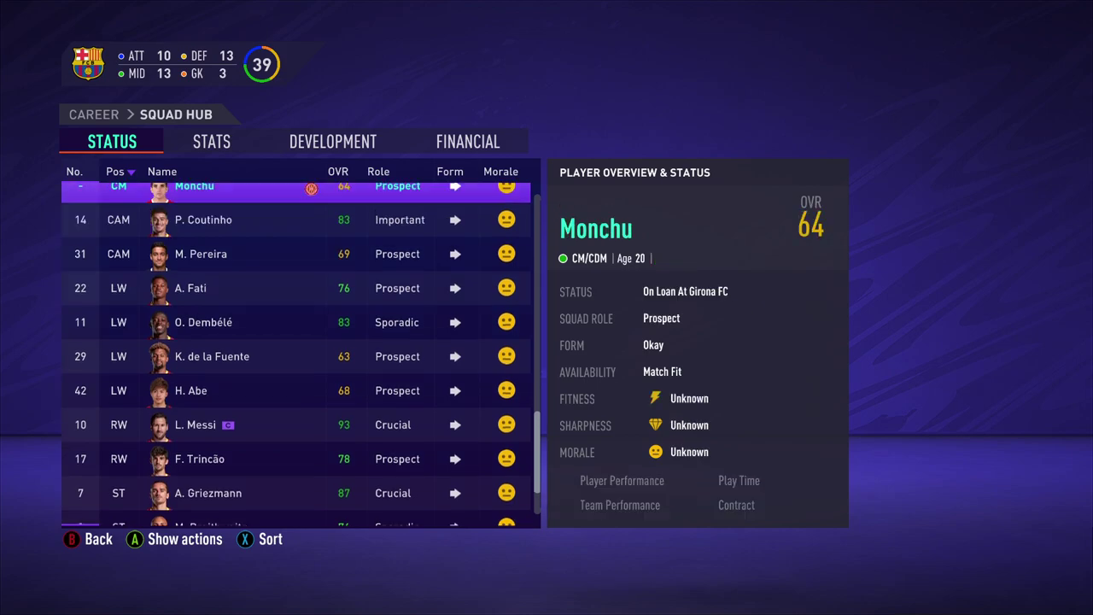